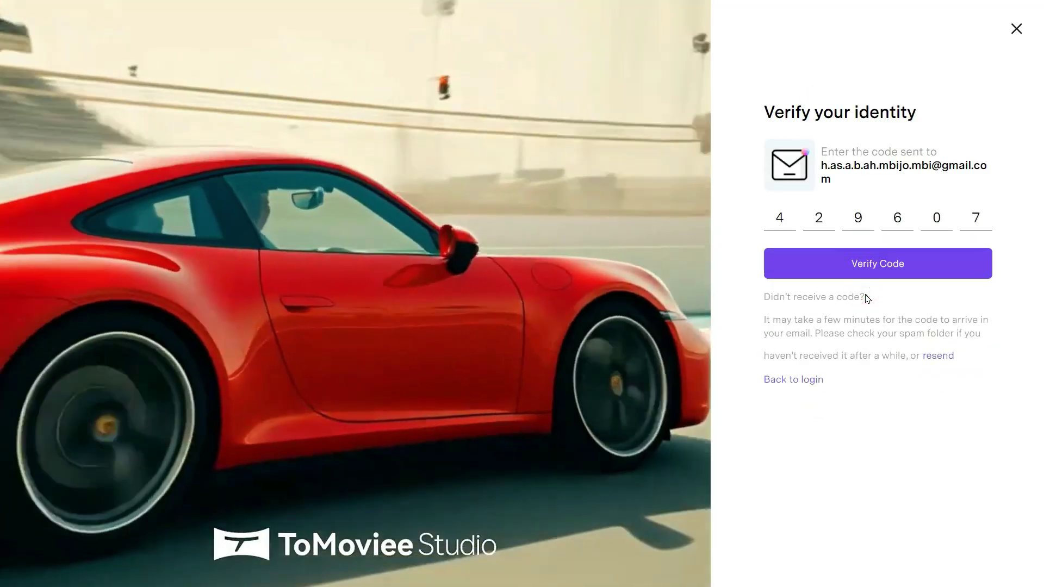
Submit the e-mailed verification code to sign in and dismiss the daily credit bonus notice
{"action": "left_click", "coordinate": [877, 273]}
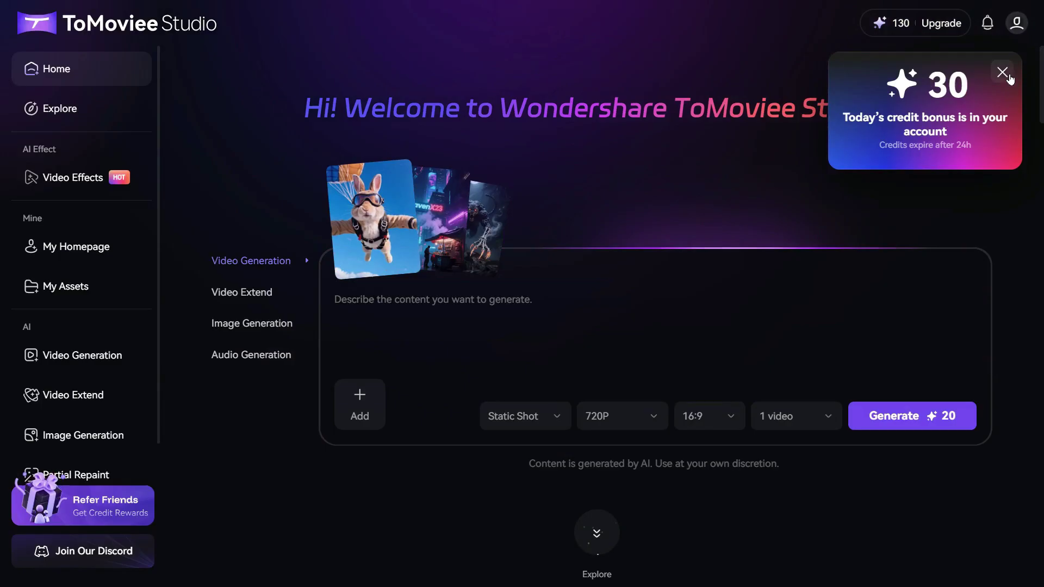
{"action": "left_click", "coordinate": [1008, 79]}
{"action": "mouse_move", "coordinate": [891, 34]}
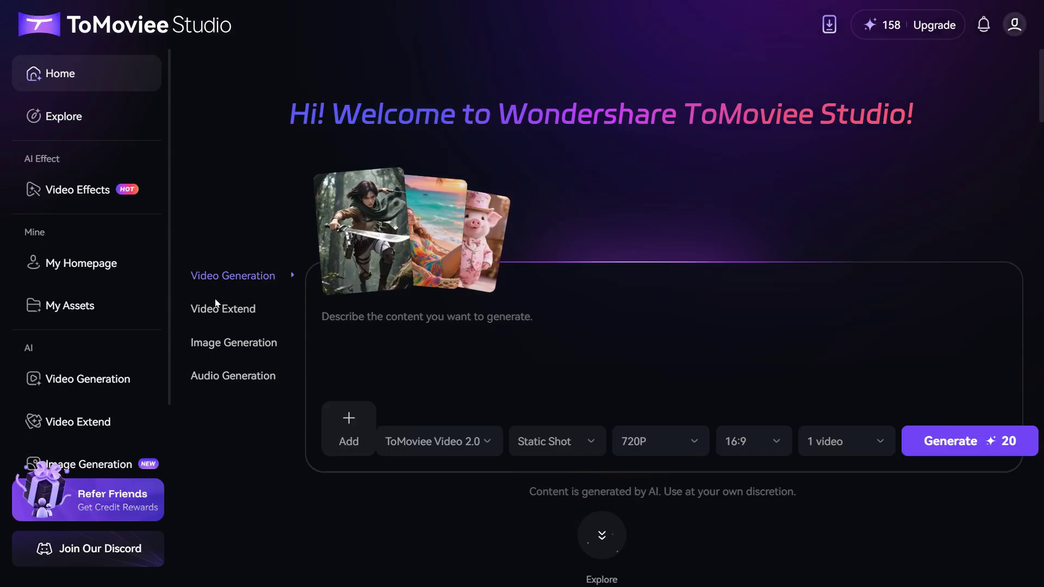
Open the Image Generation tool
{"action": "scroll", "coordinate": [92, 306], "scroll_direction": "down", "scroll_amount": 2}
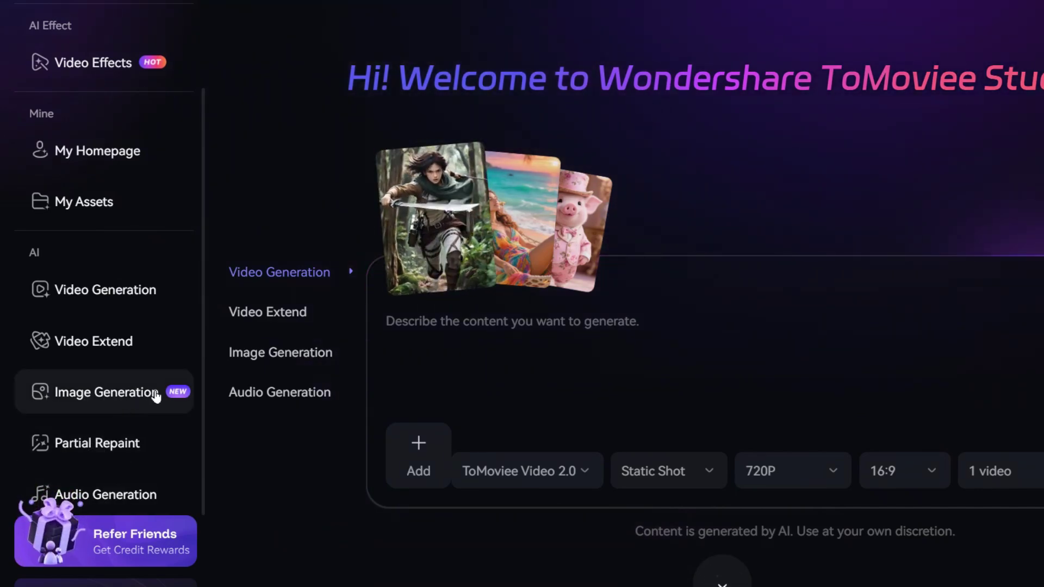
{"action": "left_click", "coordinate": [137, 392]}
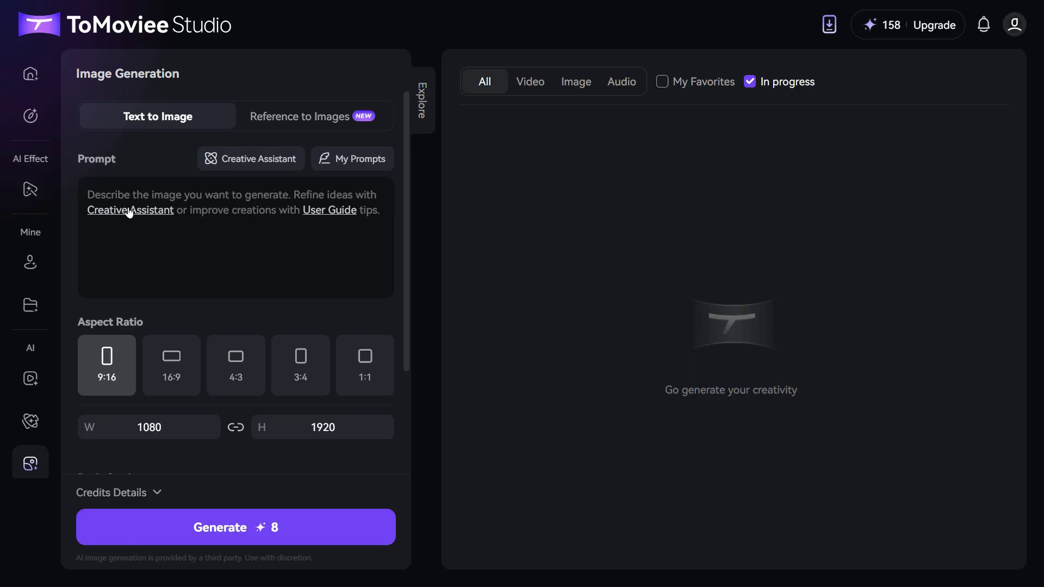
{"action": "left_click", "coordinate": [202, 233]}
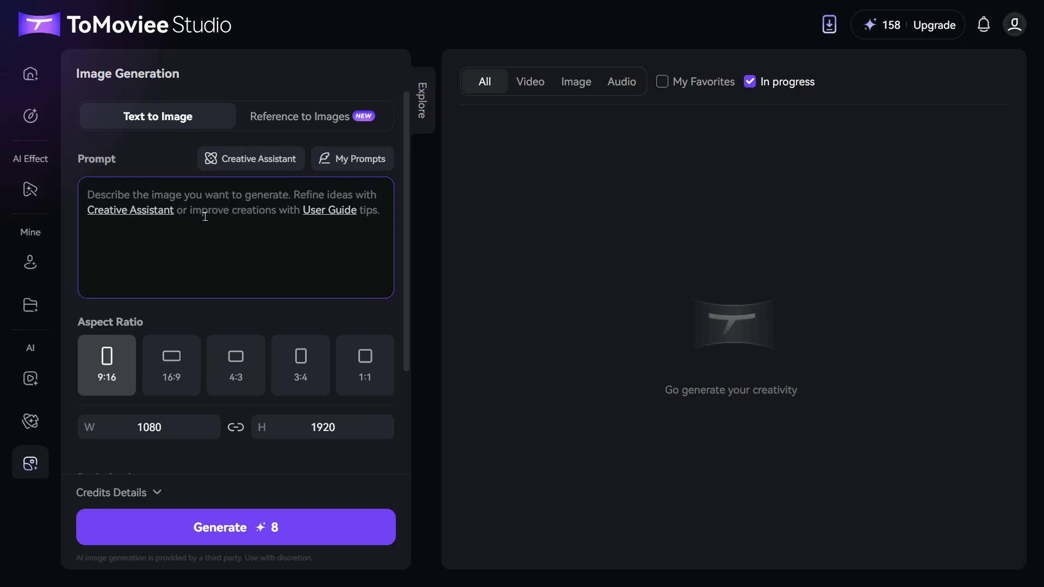
{"action": "type", "text": "A snowflake-filled winter night unveils a charming street adorned with twinkling lights and festive decorations. Delicate snow accumulates on the ground as it softly falls, illuminating the elegant timber-framed houses. The warm glow from the window panes reflects off the snowy surface, casting gentle shadows on the cobblestone path. Dense spruces, decorated with golden lights, line the street, enhancing the enchanting ambiance. Woman Walking in the street."}
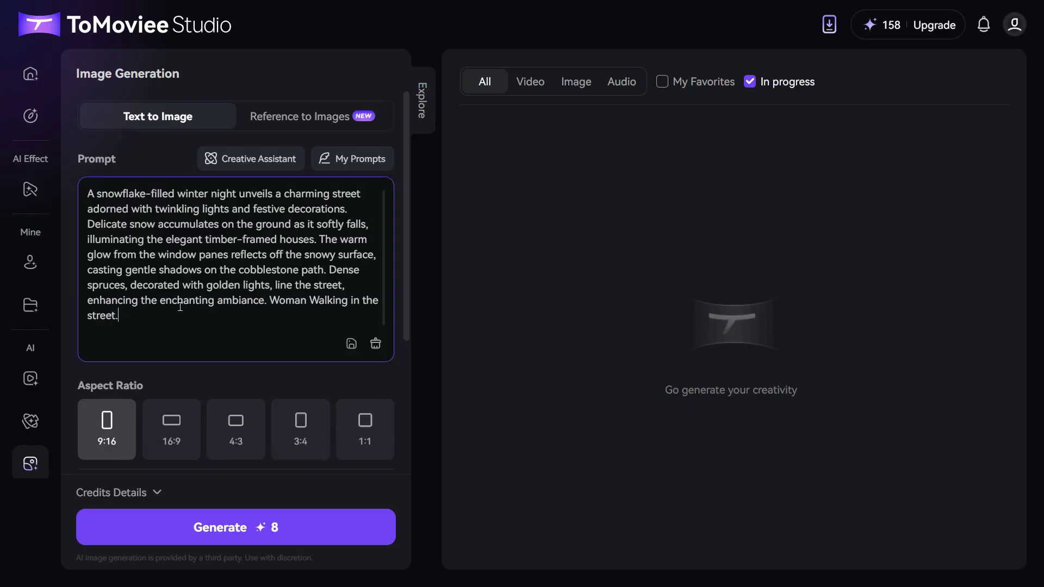
{"action": "left_click", "coordinate": [375, 344]}
Have the Creative Assistant refine "A handsome man wearing jeans and jacket, sitting on a chair in the room." and use its prompt
{"action": "left_click", "coordinate": [275, 160]}
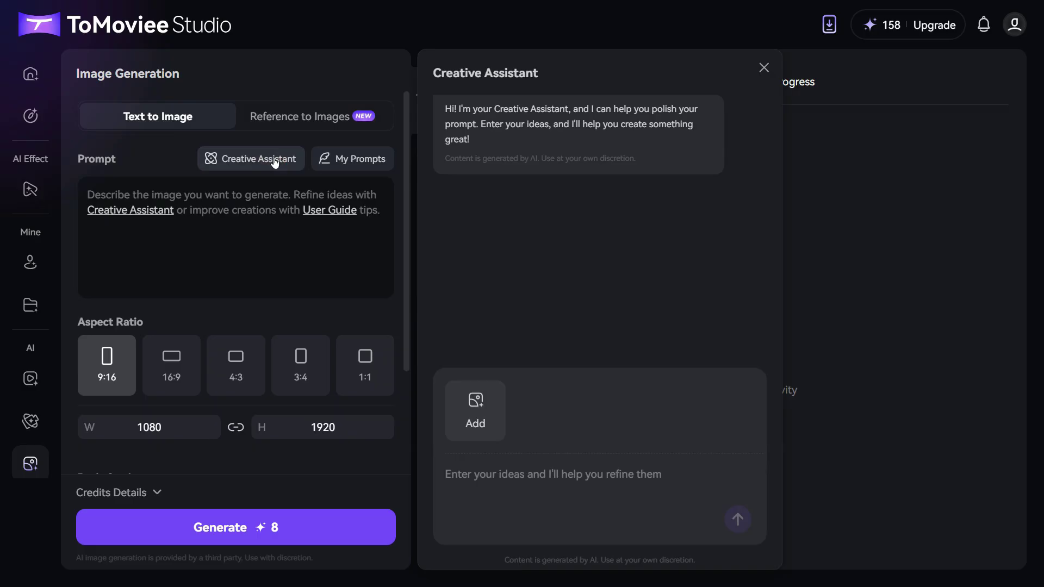
{"action": "type", "text": "A handsome man wearing jeans and jacket, sitting on a chair in the room."}
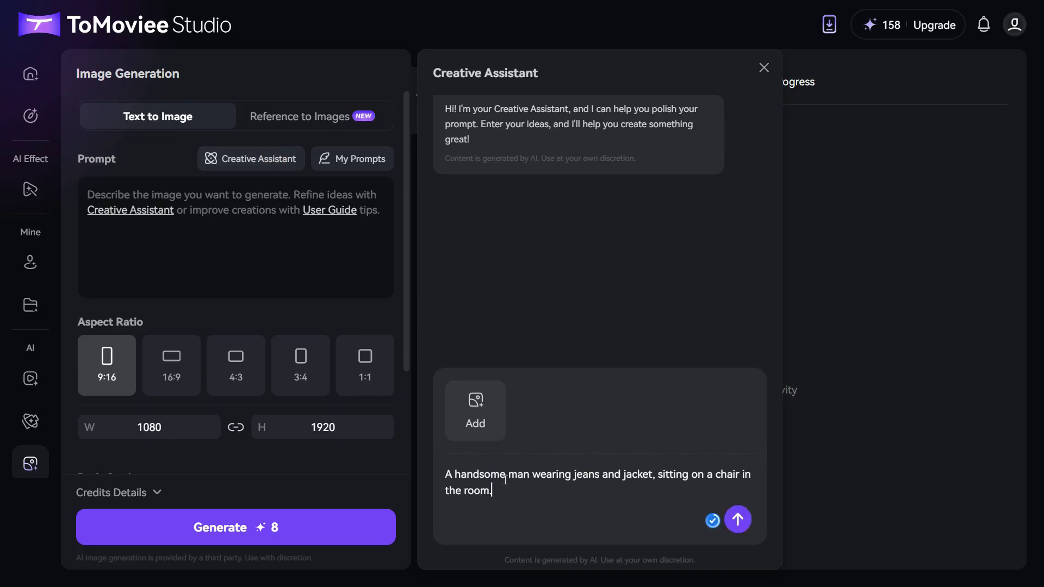
{"action": "left_click", "coordinate": [739, 518]}
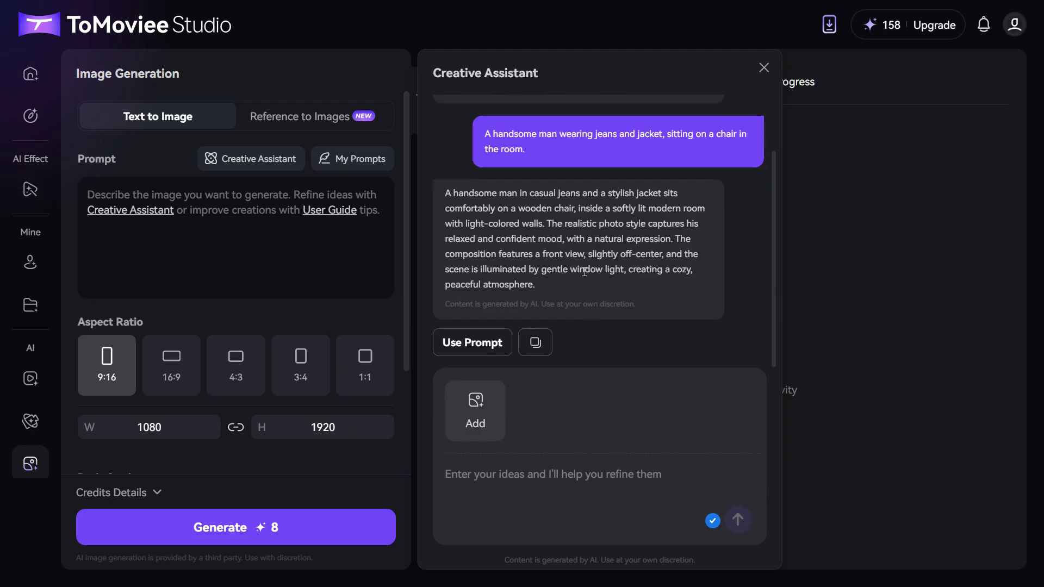
{"action": "left_click", "coordinate": [471, 343]}
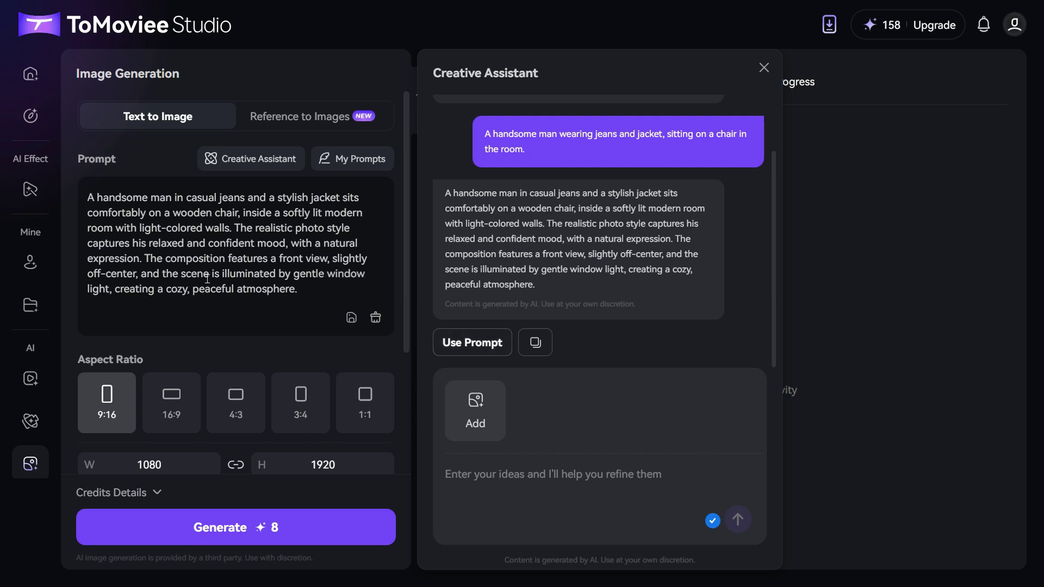
Replace the prompt with the snowflake-filled winter night street description ending in "Woman Walking in the street."
{"action": "left_click", "coordinate": [376, 318]}
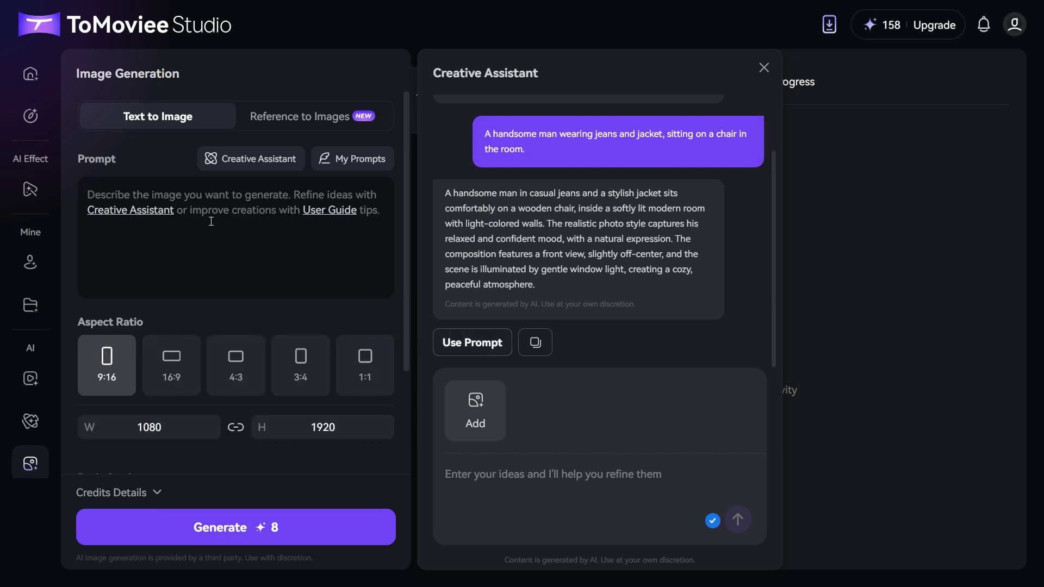
{"action": "left_click", "coordinate": [196, 211]}
{"action": "type", "text": "A snowflake-filled winter night unveils a charming street adorned with twinkling lights and festive decorations. Delicate snow accumulates on the ground as it softly falls, illuminating the elegant timber-framed houses. The warm glow from the window panes reflects off the snowy surface, casting gentle shadows on the cobblestone path. Dense spruces, decorated with golden lights, line the street, enhancing the enchanting ambiance. Woman Walking in the street."}
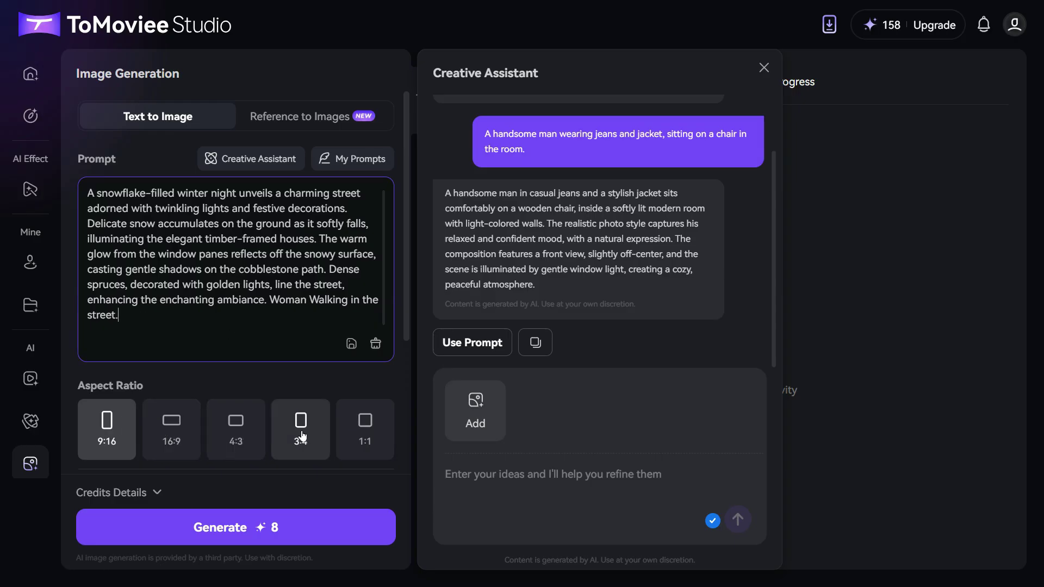
Set the aspect ratio to 16:9 and the number of generated images to 1
{"action": "left_click", "coordinate": [177, 436]}
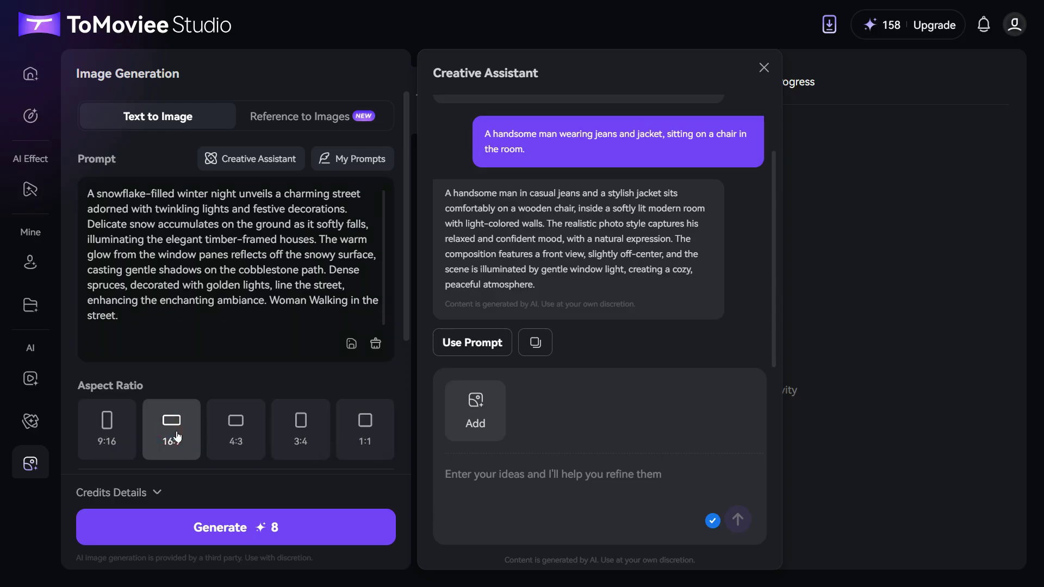
{"action": "scroll", "coordinate": [232, 377], "scroll_direction": "down", "scroll_amount": 4}
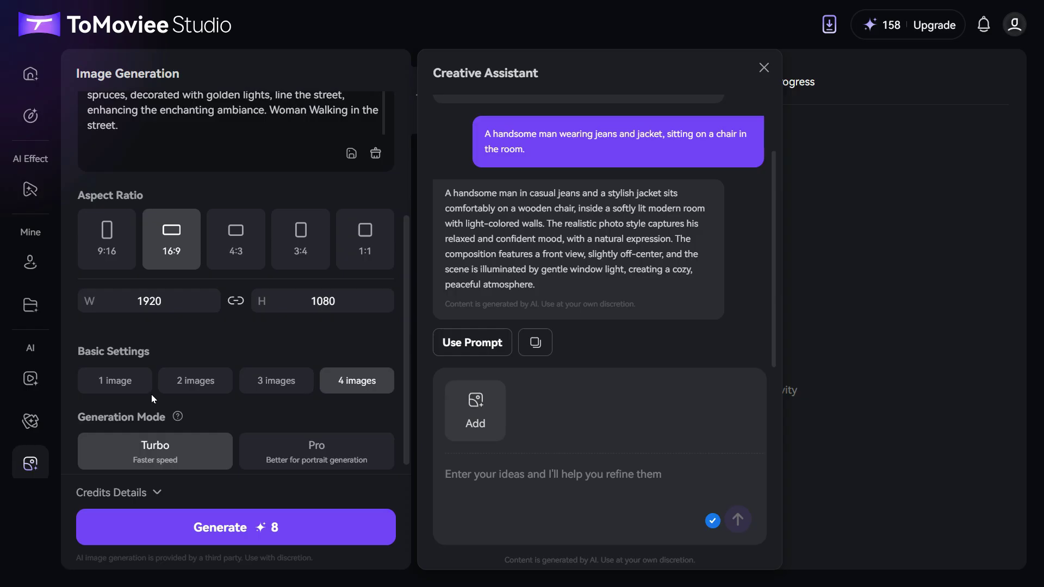
{"action": "left_click", "coordinate": [113, 384]}
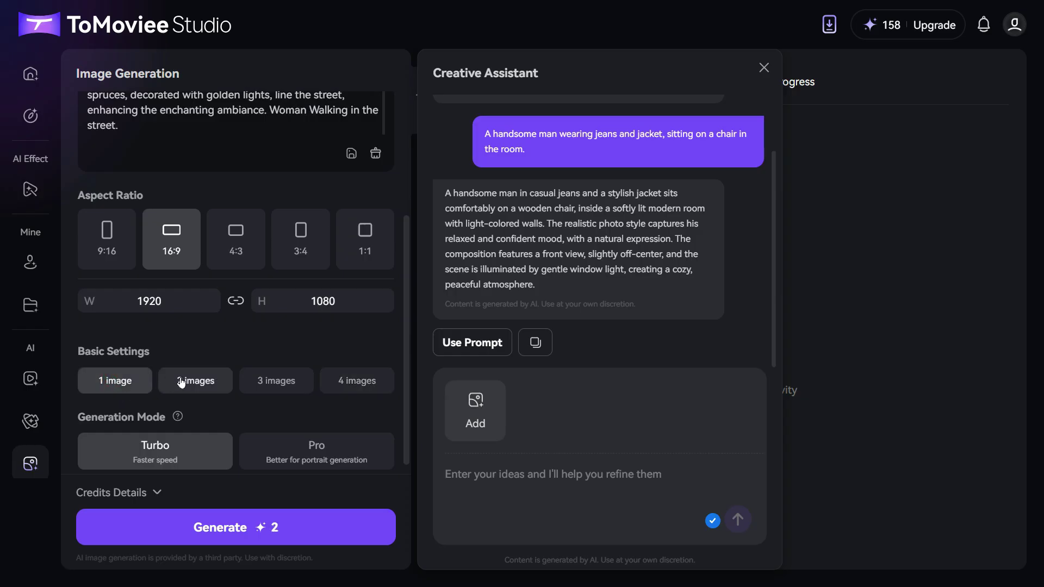
{"action": "left_click", "coordinate": [360, 381]}
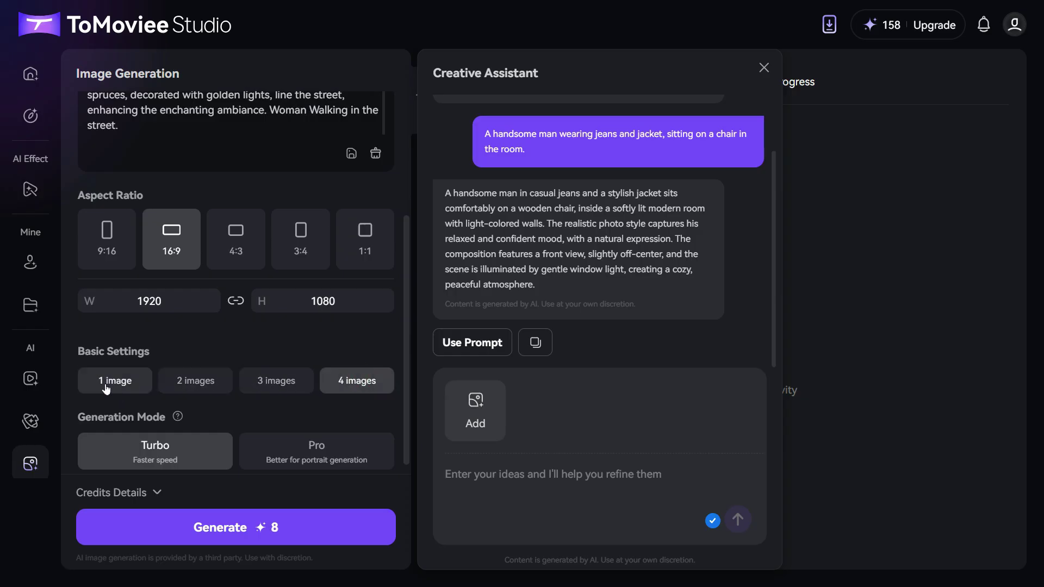
{"action": "left_click", "coordinate": [125, 380]}
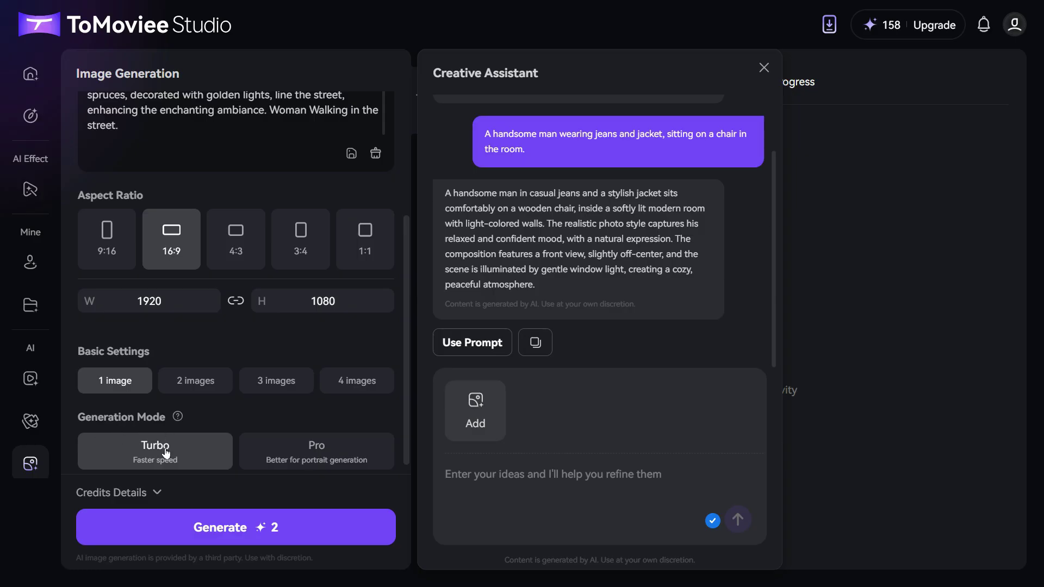
Generate the winter street image in Pro mode and open the result in the enlarged view
{"action": "left_click", "coordinate": [322, 457]}
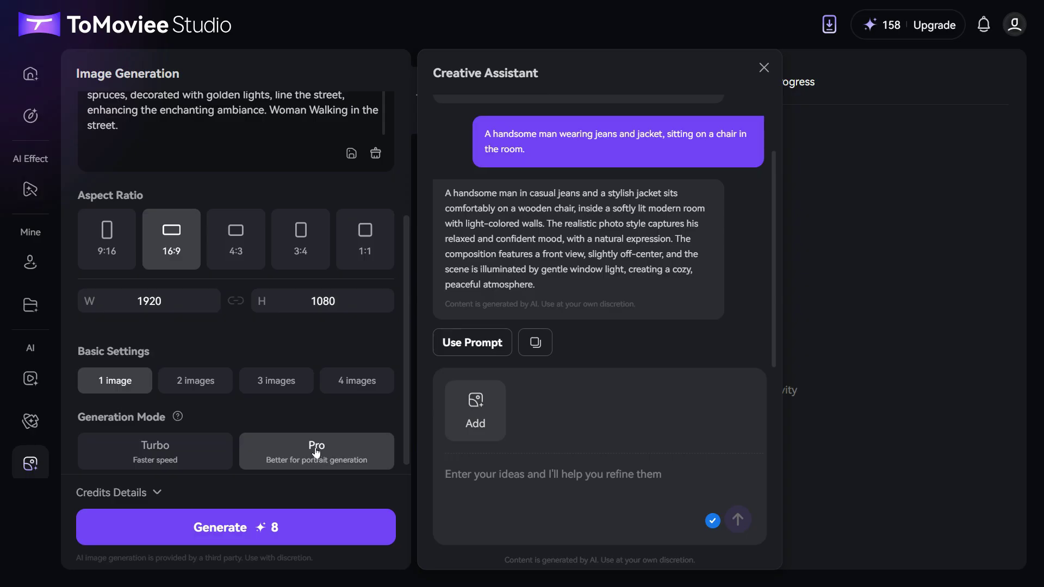
{"action": "scroll", "coordinate": [315, 453], "scroll_direction": "down", "scroll_amount": 1}
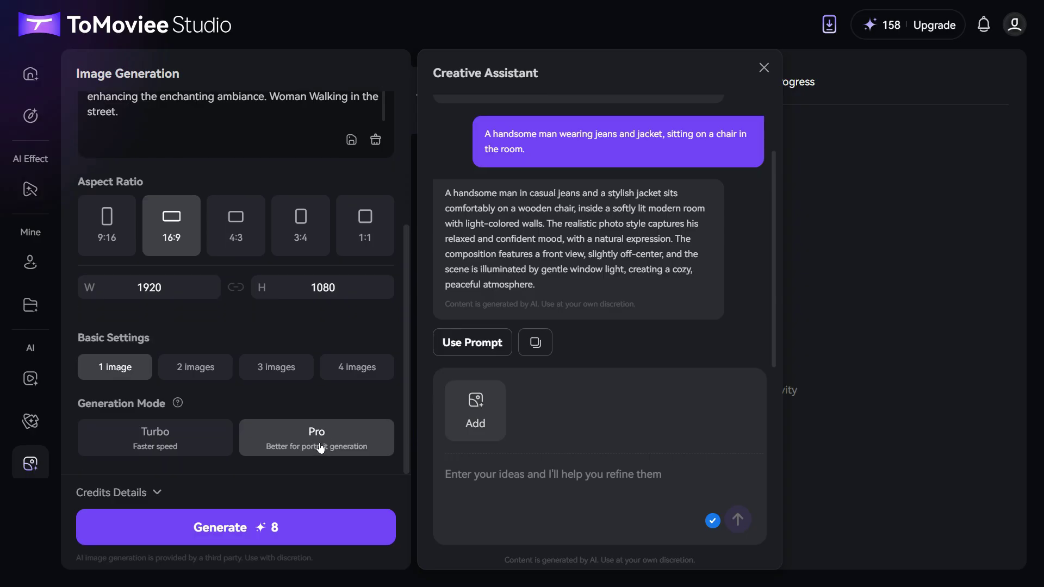
{"action": "left_click", "coordinate": [229, 532]}
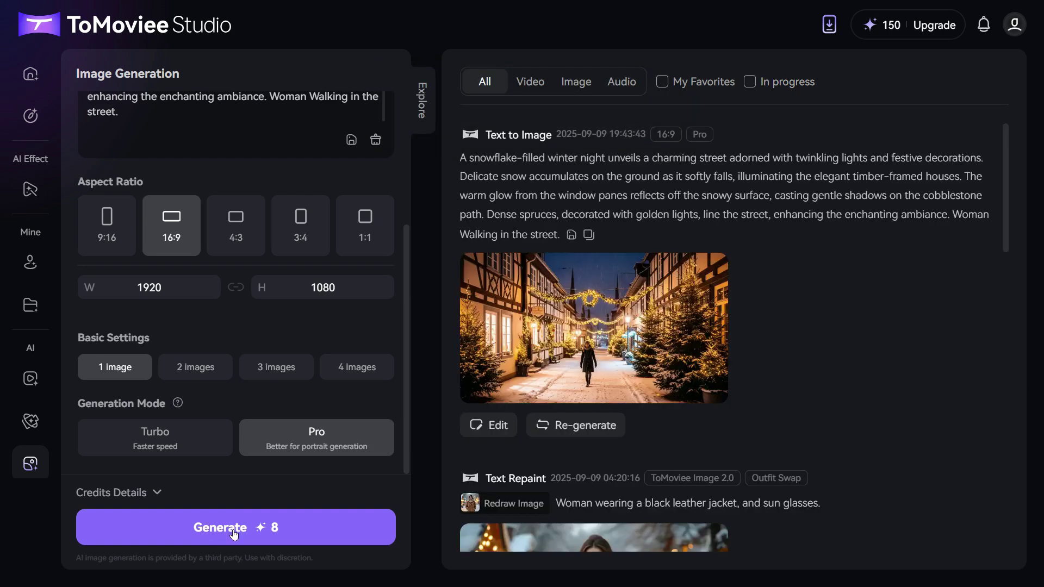
{"action": "left_click", "coordinate": [579, 326]}
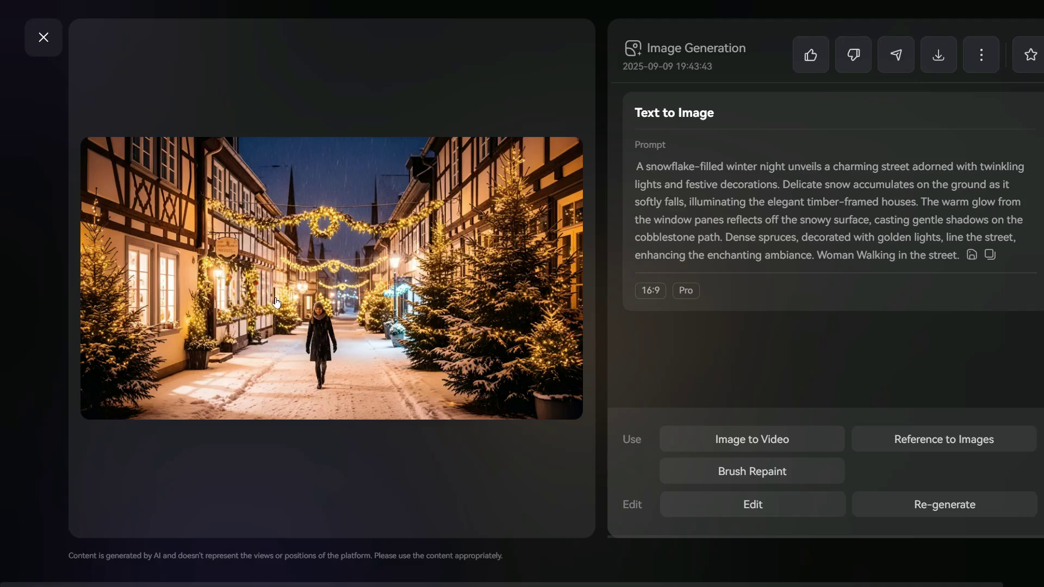
{"action": "left_click", "coordinate": [333, 296]}
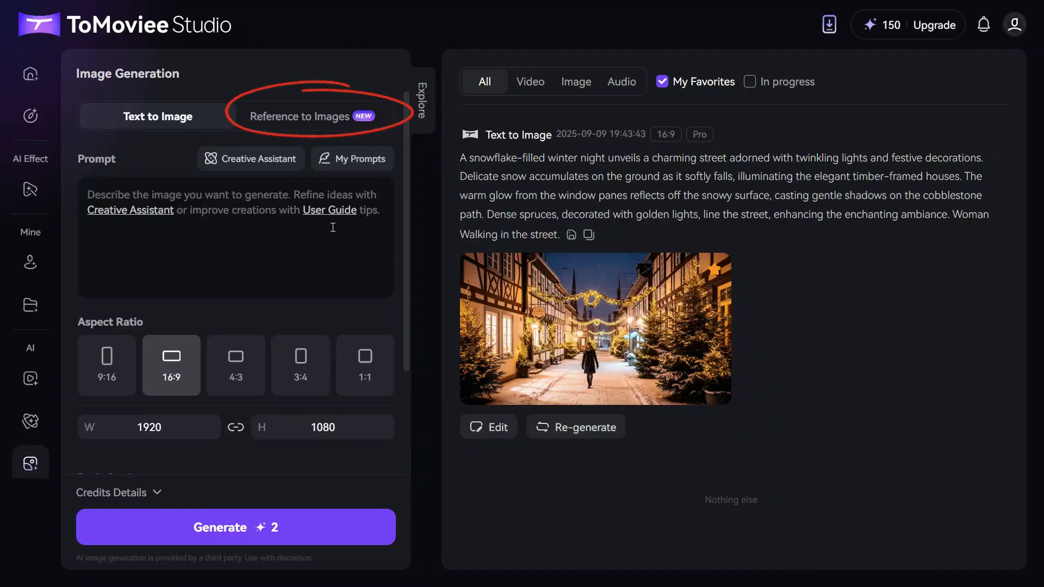
Switch to Reference to Images and upload the photo of the woman in the yellow top as the Character reference
{"action": "left_click", "coordinate": [302, 116]}
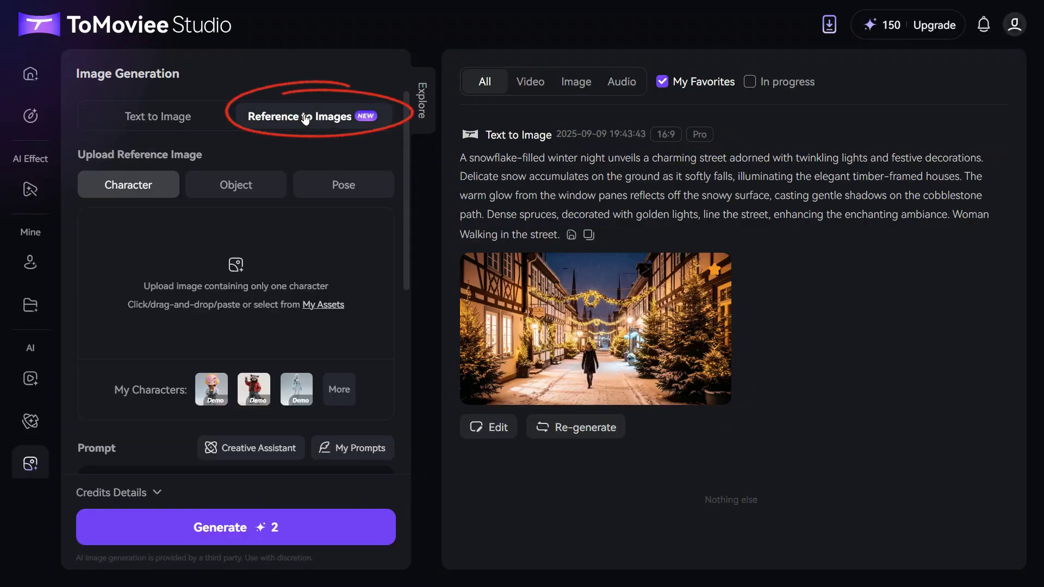
{"action": "left_click", "coordinate": [233, 263]}
{"action": "double_click", "coordinate": [221, 218]}
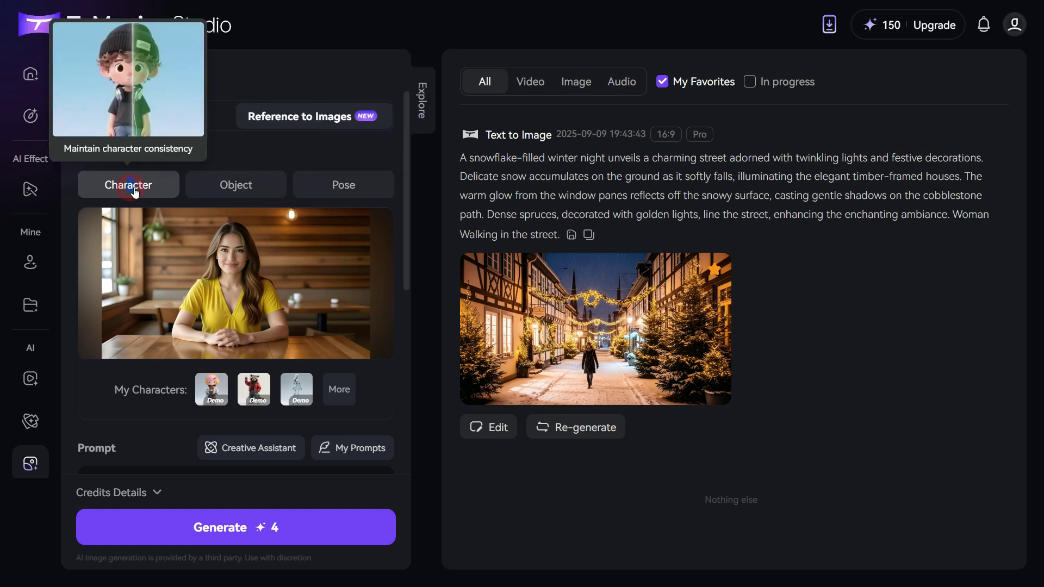
Enter the prompt "The girl is wearing glasses and her clothes are sky blue." for the character reference
{"action": "scroll", "coordinate": [181, 340], "scroll_direction": "down", "scroll_amount": 5}
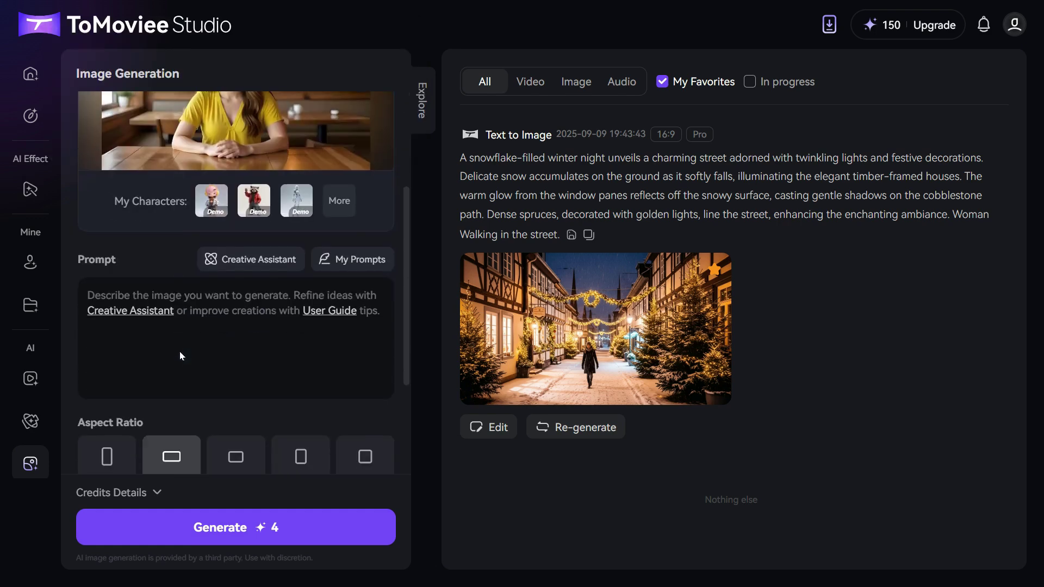
{"action": "left_click", "coordinate": [186, 327]}
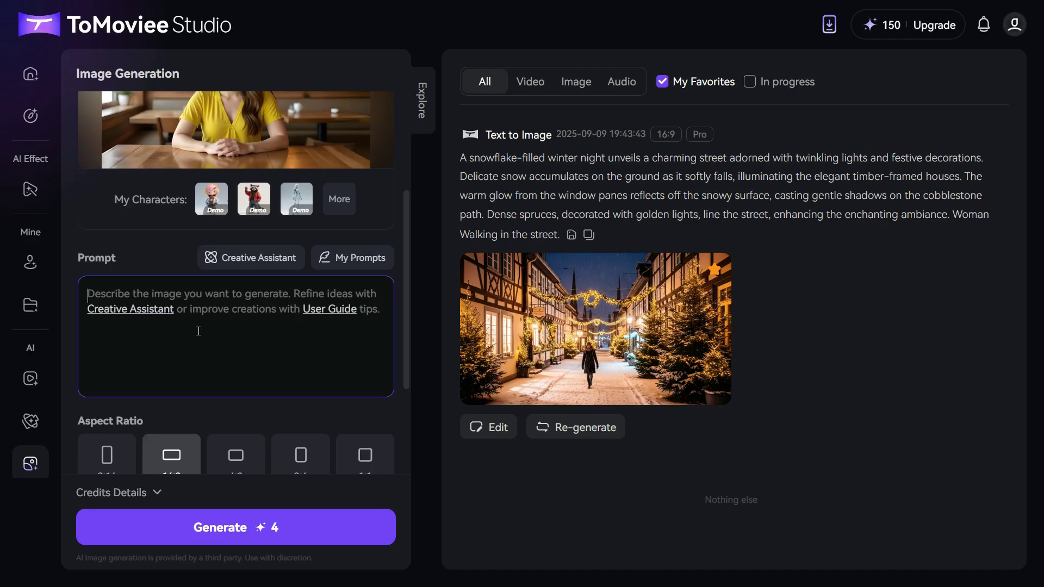
{"action": "type", "text": "The girl is wearing glasses and her clothes are sky blue."}
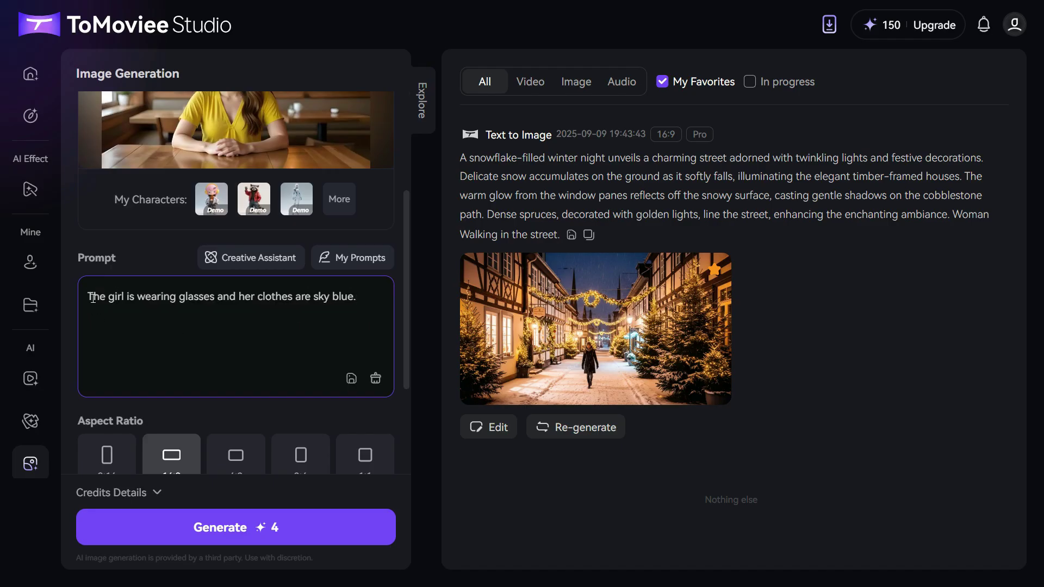
{"action": "left_click_drag", "start_coordinate": [93, 298], "coordinate": [363, 298]}
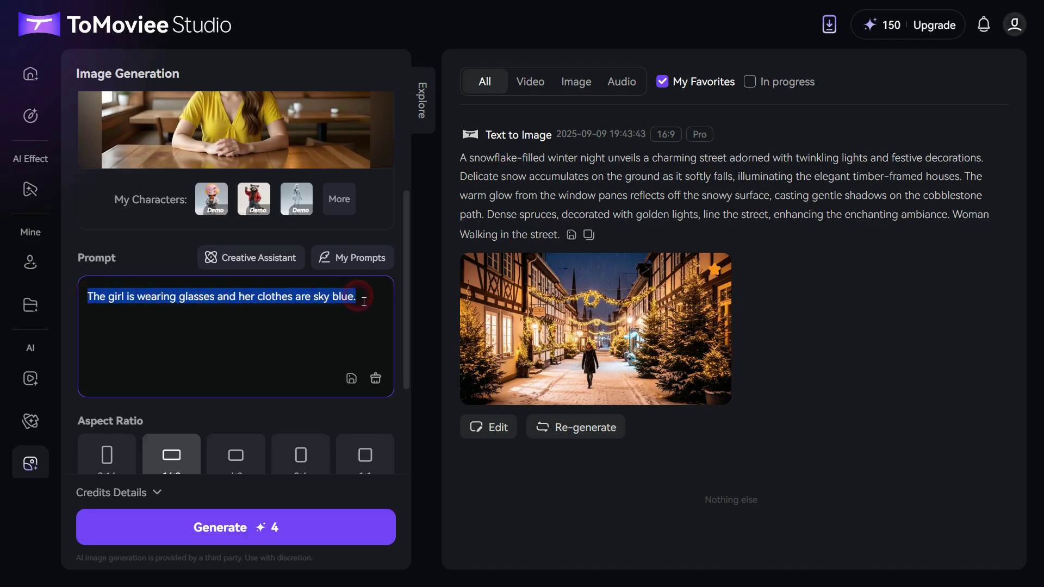
{"action": "left_click", "coordinate": [311, 350]}
Generate the character-reference image at a 16:9 aspect ratio and view the result enlarged
{"action": "scroll", "coordinate": [296, 363], "scroll_direction": "down", "scroll_amount": 3}
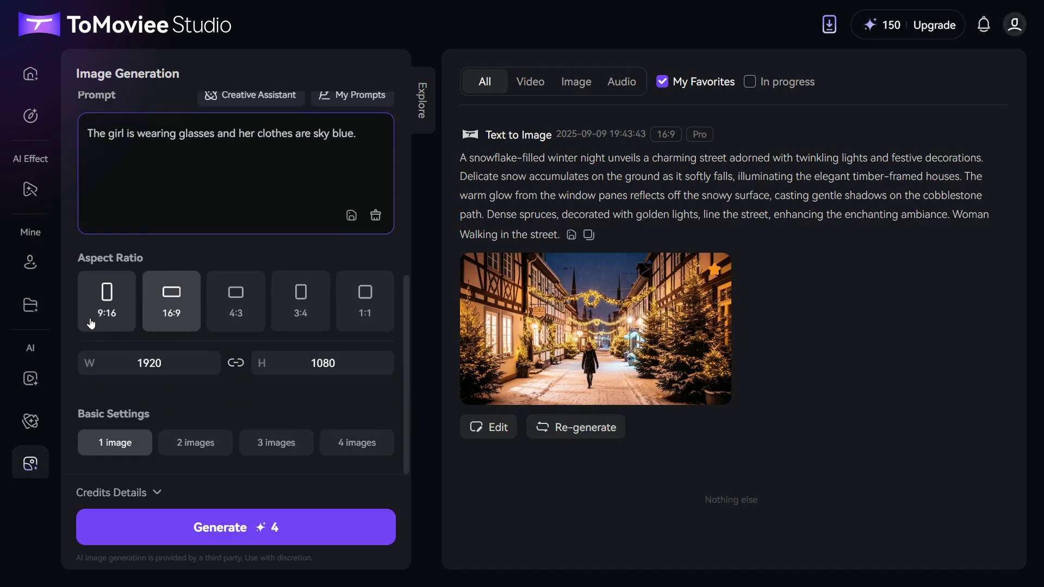
{"action": "left_click", "coordinate": [107, 299]}
{"action": "left_click", "coordinate": [235, 300]}
{"action": "left_click", "coordinate": [179, 313]}
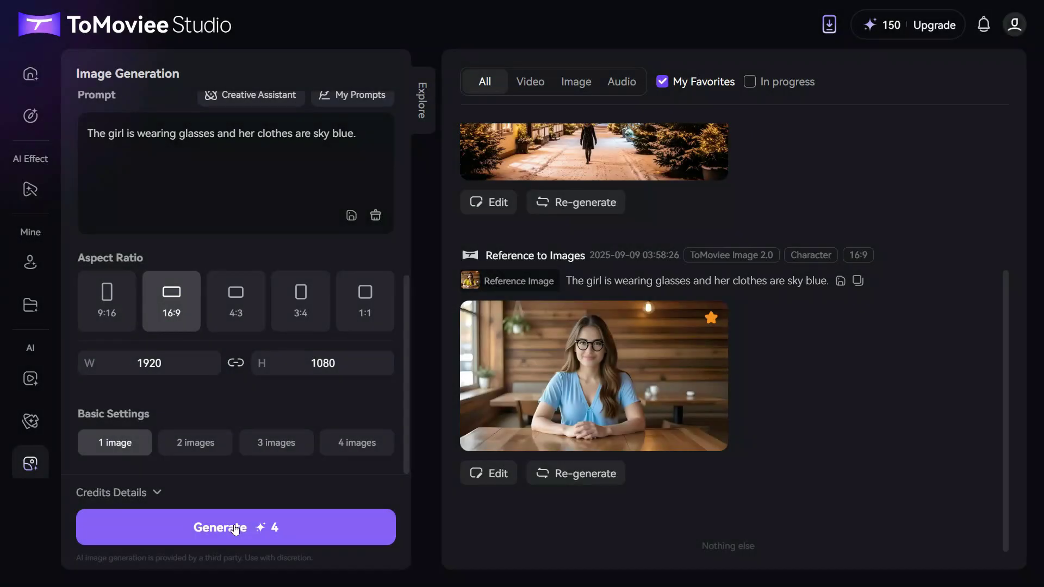
{"action": "left_click", "coordinate": [597, 399]}
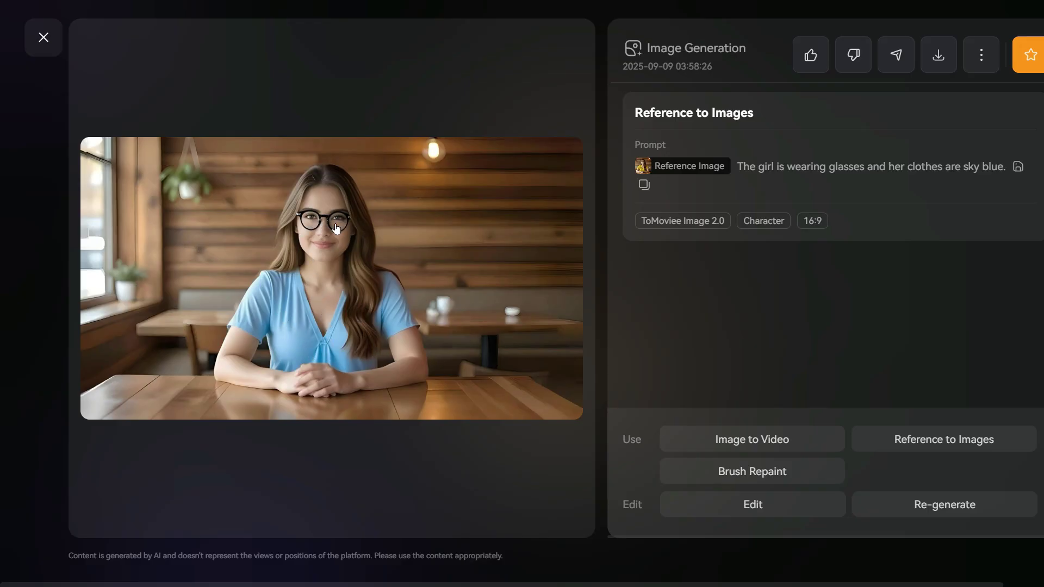
{"action": "left_click", "coordinate": [52, 37]}
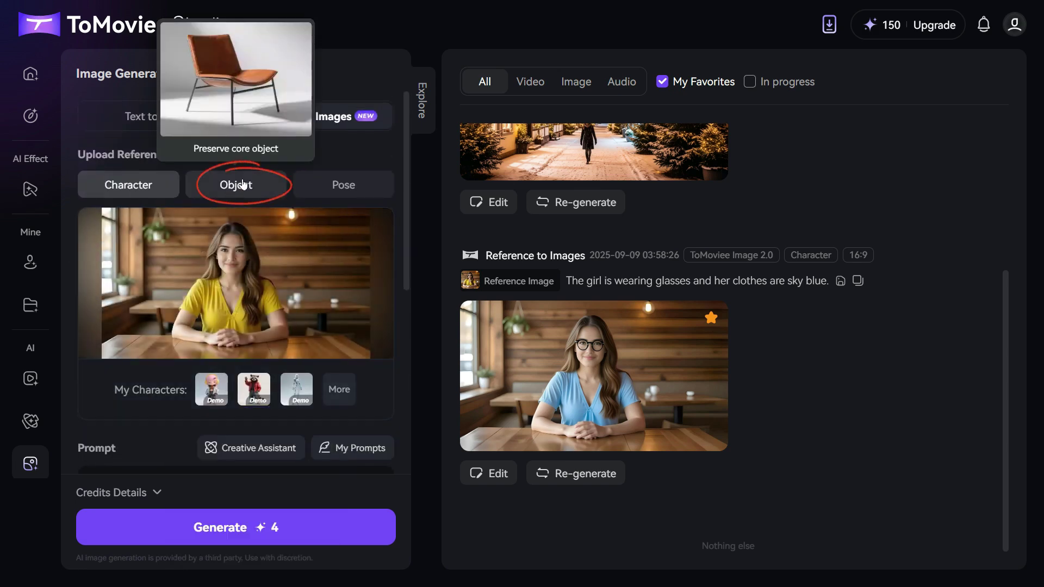
Switch to the Object reference and replace the prompt with "The girl is sitting on a sofa in a very beautiful, well-decorated room."
{"action": "left_click", "coordinate": [243, 185]}
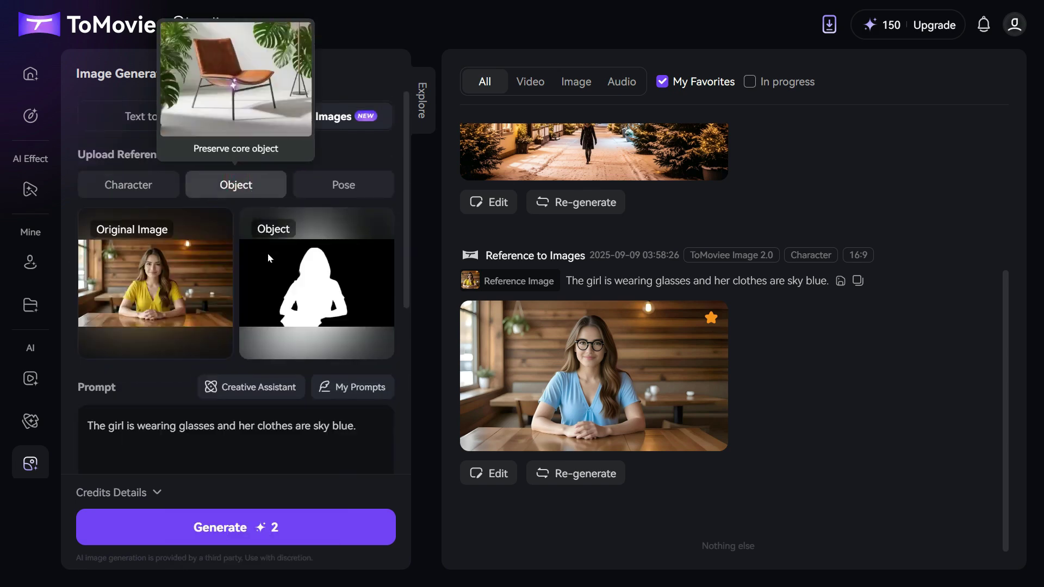
{"action": "mouse_move", "coordinate": [198, 288]}
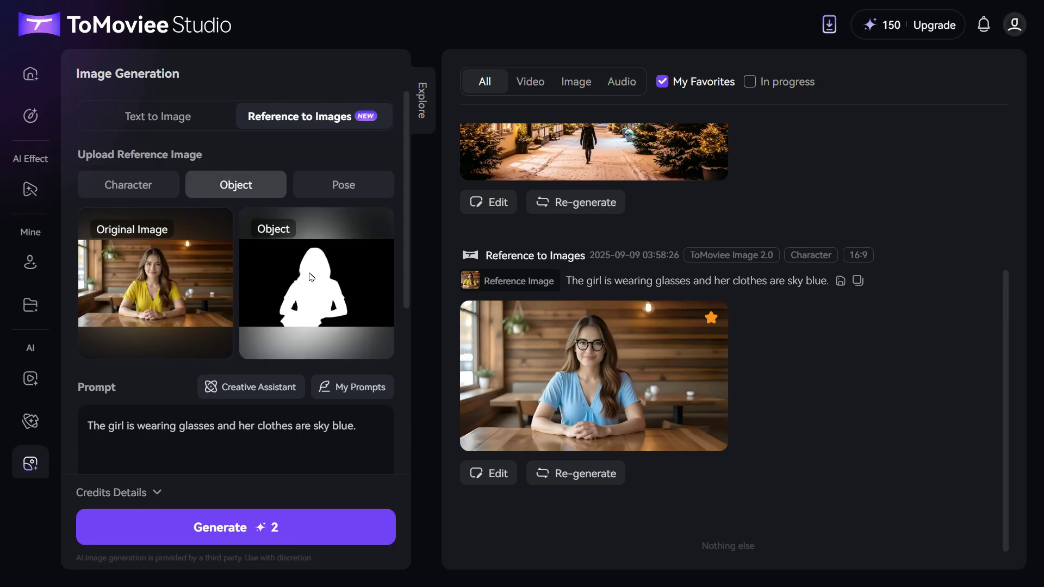
{"action": "scroll", "coordinate": [326, 266], "scroll_direction": "down", "scroll_amount": 4}
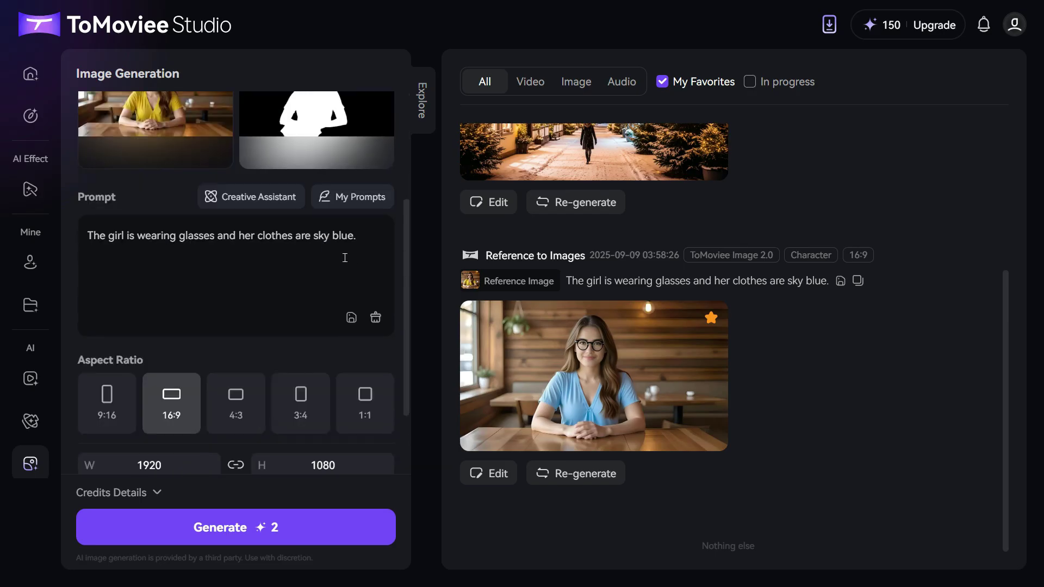
{"action": "left_click", "coordinate": [376, 317]}
{"action": "left_click", "coordinate": [221, 245]}
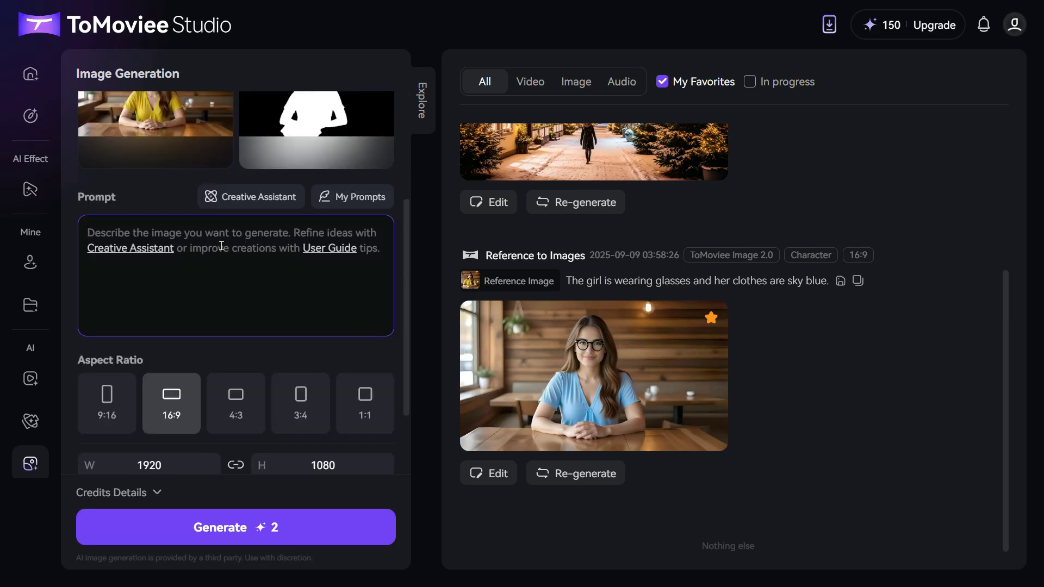
{"action": "type", "text": "The girl is sitting on a sofa in a very beautiful, well-decorated room."}
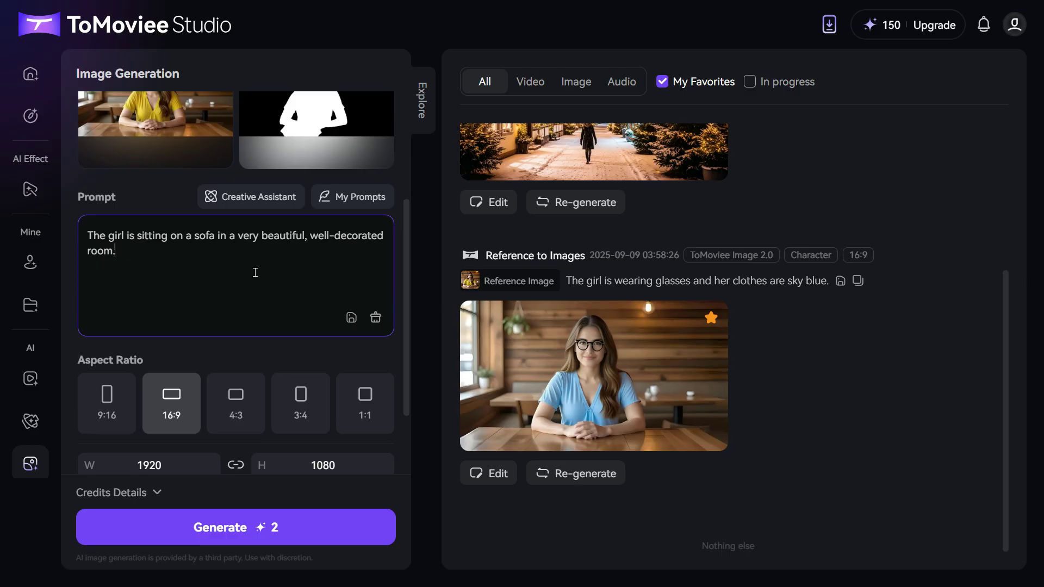
Generate one object-reference image at a 16:9 aspect ratio, view the result enlarged and close the view
{"action": "scroll", "coordinate": [255, 273], "scroll_direction": "down", "scroll_amount": 2}
{"action": "left_click", "coordinate": [177, 306]}
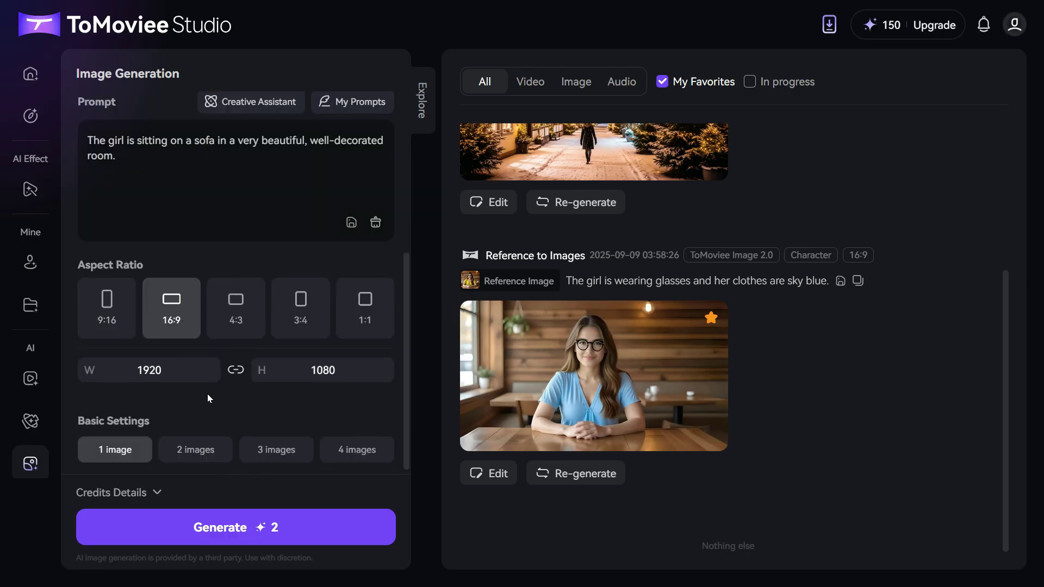
{"action": "left_click", "coordinate": [229, 527]}
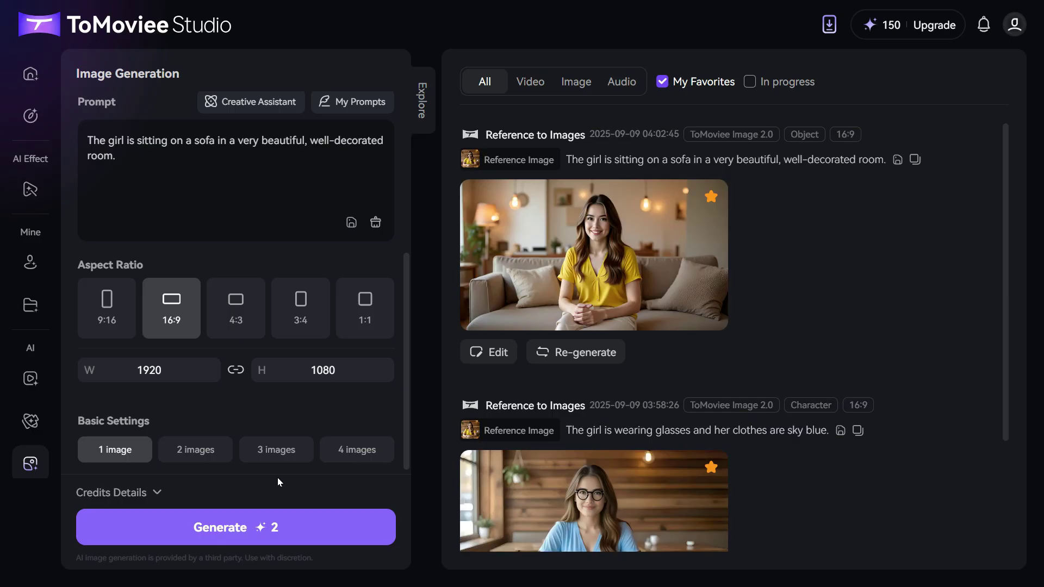
{"action": "left_click", "coordinate": [590, 253]}
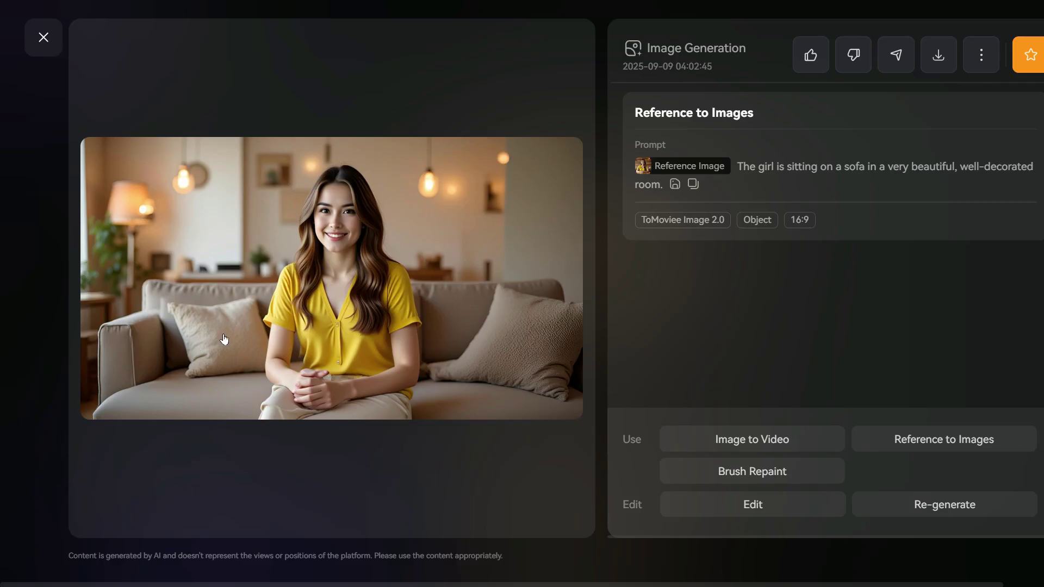
{"action": "left_click", "coordinate": [44, 37]}
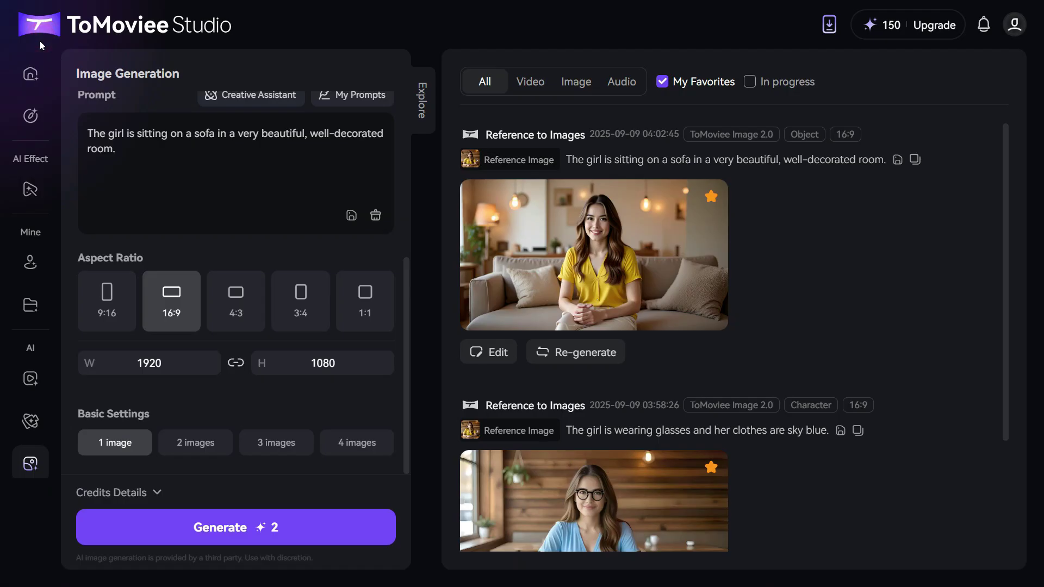
Clear the current reference photo and upload the photo of the woman on the beach as the Pose reference
{"action": "scroll", "coordinate": [239, 267], "scroll_direction": "up", "scroll_amount": 5}
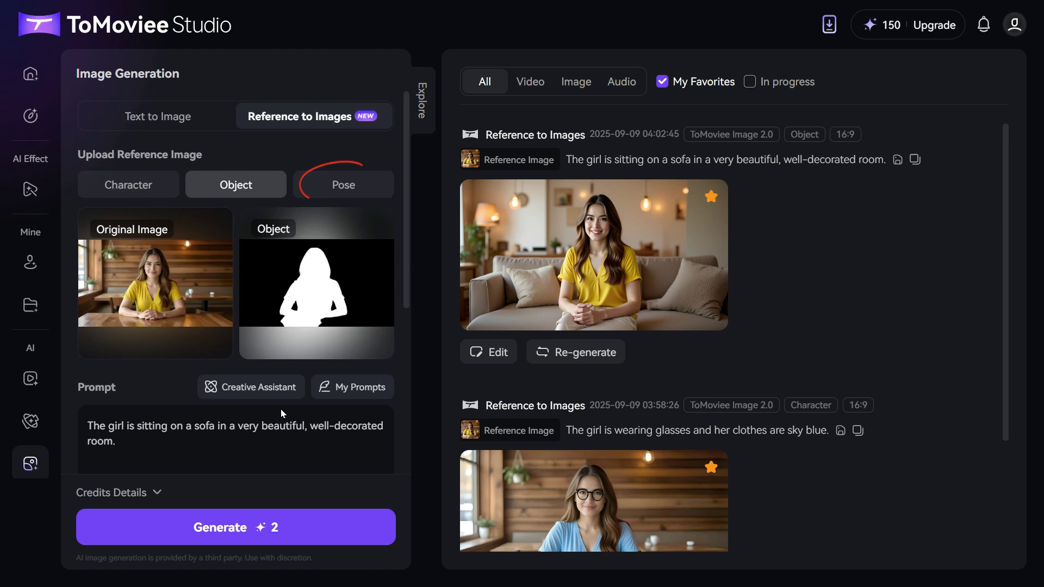
{"action": "left_click", "coordinate": [158, 296]}
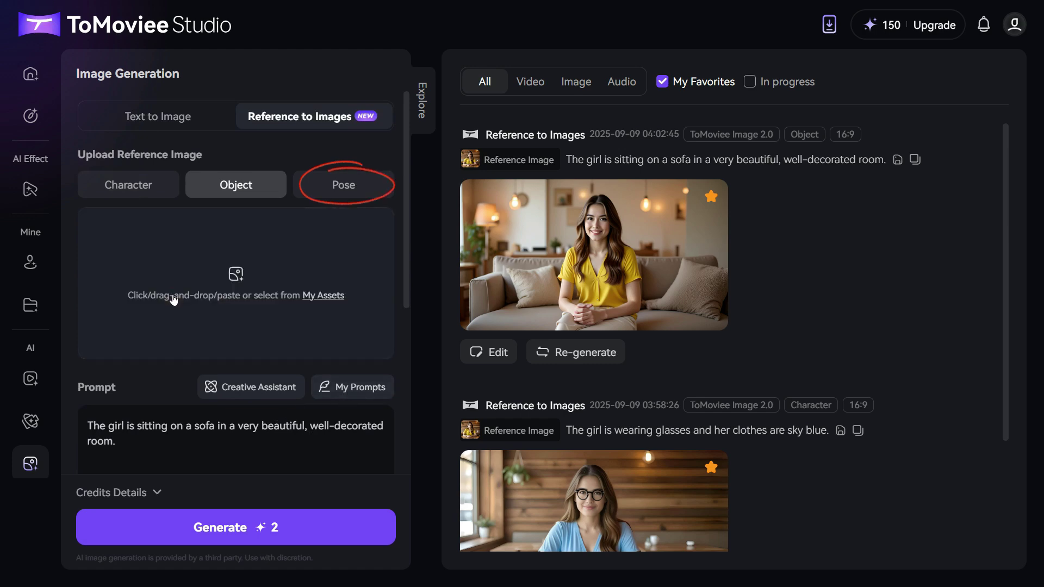
{"action": "left_click", "coordinate": [354, 187]}
{"action": "left_click", "coordinate": [247, 272]}
{"action": "double_click", "coordinate": [328, 177]}
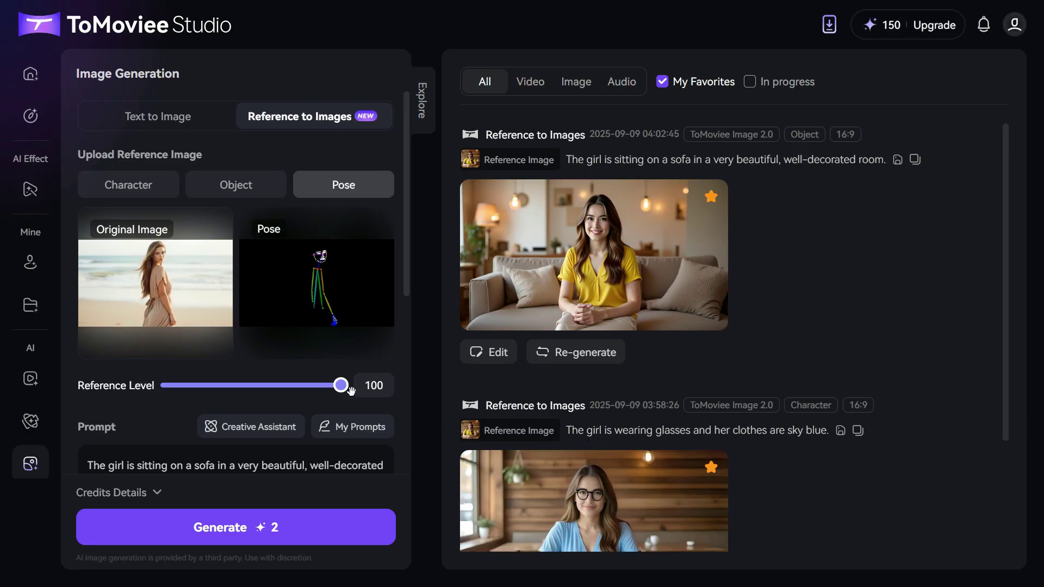
Set the pose Reference Level to 100 and replace the prompt with "A handsome man is standing in a street."
{"action": "left_click_drag", "start_coordinate": [351, 391], "coordinate": [393, 402]}
{"action": "scroll", "coordinate": [393, 393], "scroll_direction": "down", "scroll_amount": 4}
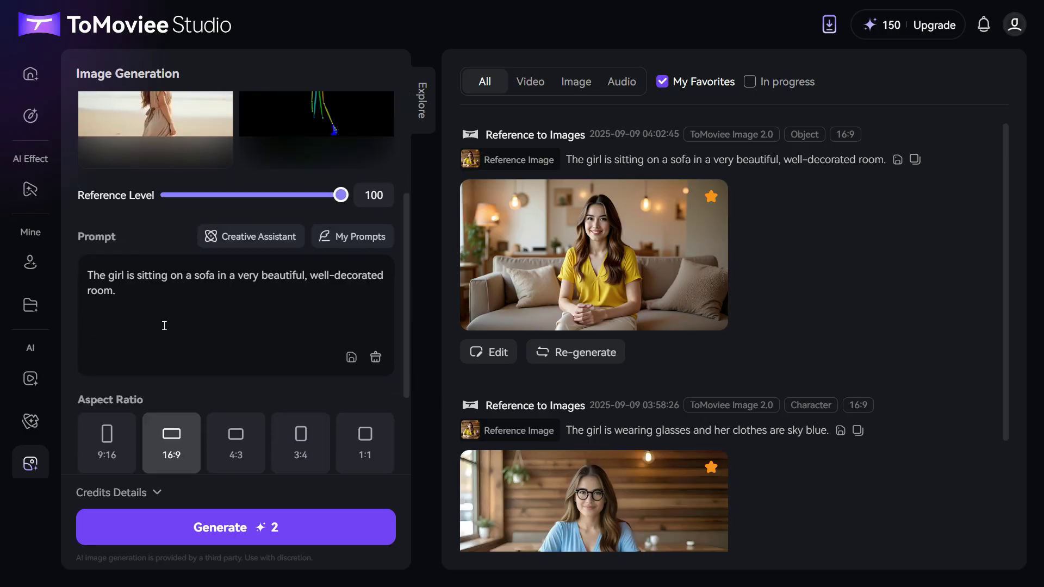
{"action": "left_click_drag", "start_coordinate": [142, 296], "coordinate": [74, 271]}
{"action": "key", "text": "BackSpace"}
{"action": "type", "text": "A handsome man is standing in a street."}
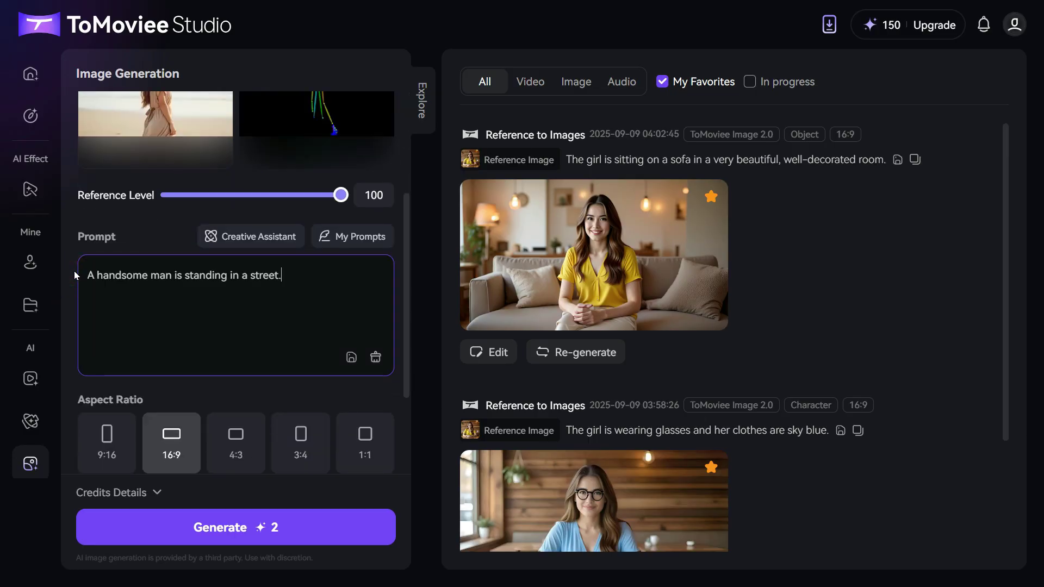
Generate one pose-reference image at 1920 × 1080 and download the result
{"action": "scroll", "coordinate": [262, 405], "scroll_direction": "down", "scroll_amount": 3}
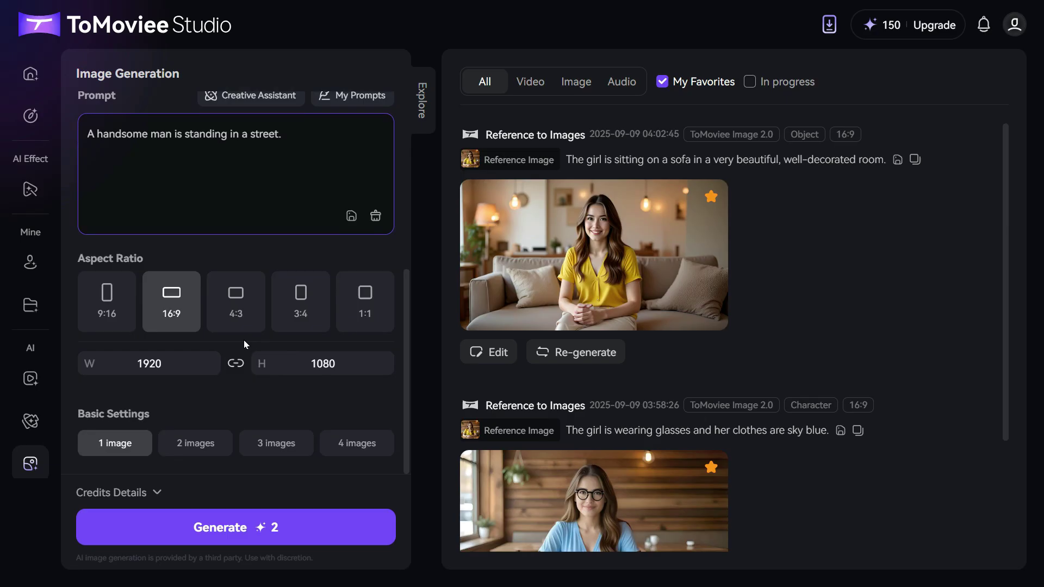
{"action": "left_click", "coordinate": [226, 527]}
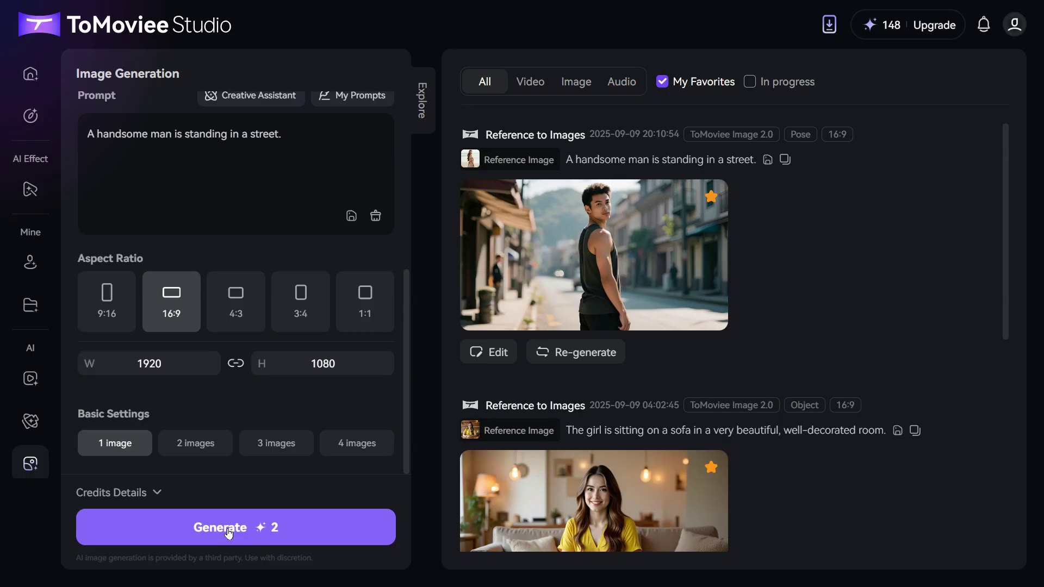
{"action": "mouse_move", "coordinate": [532, 250]}
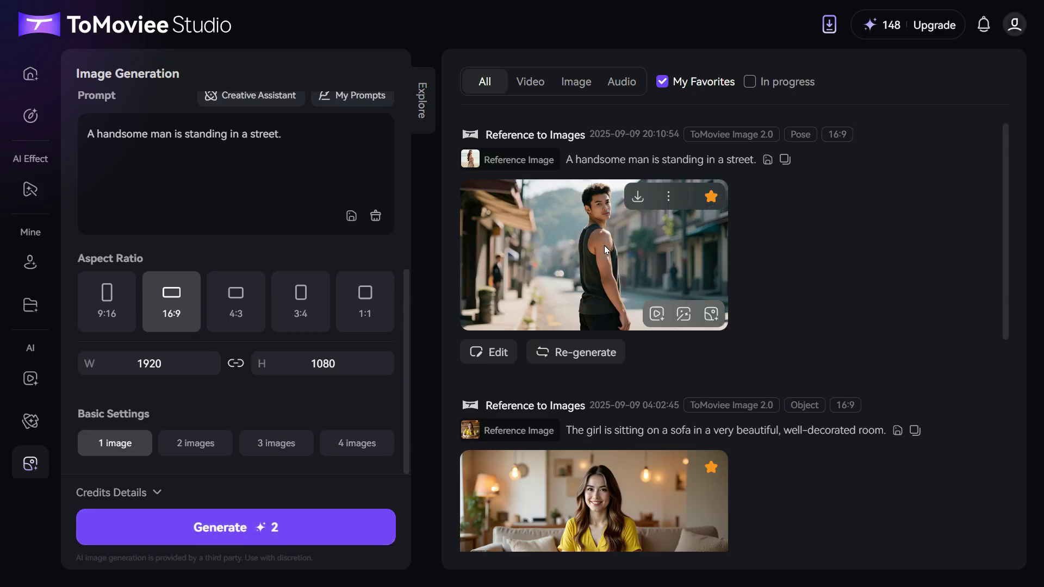
{"action": "scroll", "coordinate": [344, 279], "scroll_direction": "up", "scroll_amount": 5}
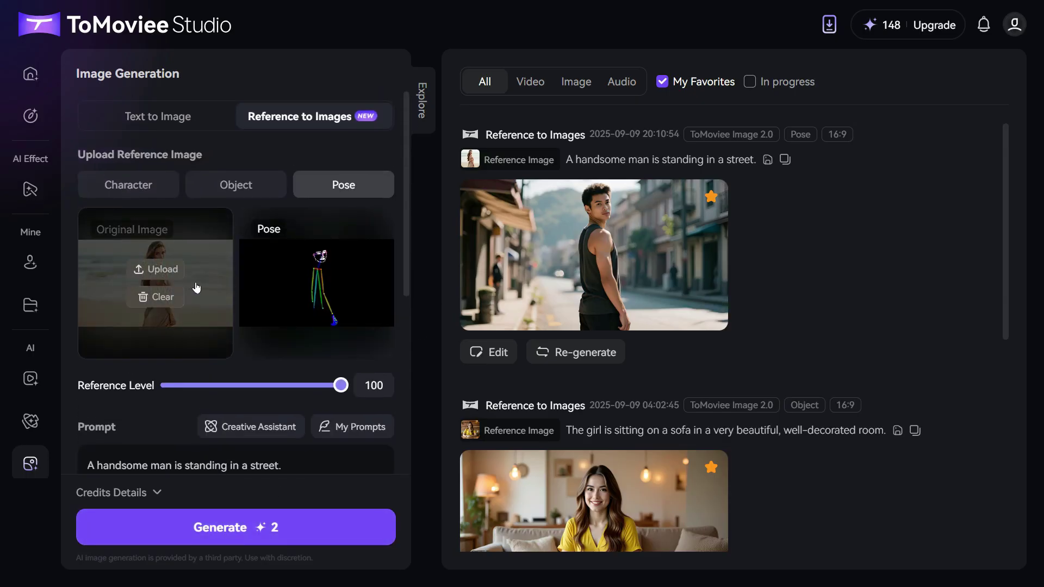
{"action": "mouse_move", "coordinate": [523, 284]}
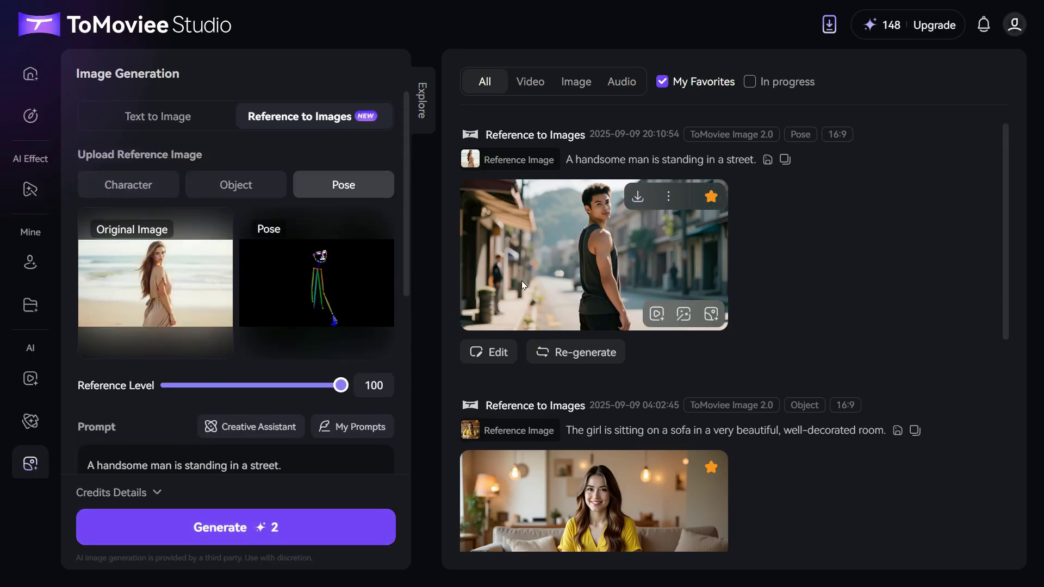
{"action": "left_click", "coordinate": [607, 247]}
{"action": "left_click", "coordinate": [644, 199]}
Open the generated image of the girl on the sofa in the full-size viewer and shift it upwards slightly
{"action": "scroll", "coordinate": [573, 320], "scroll_direction": "down", "scroll_amount": 3}
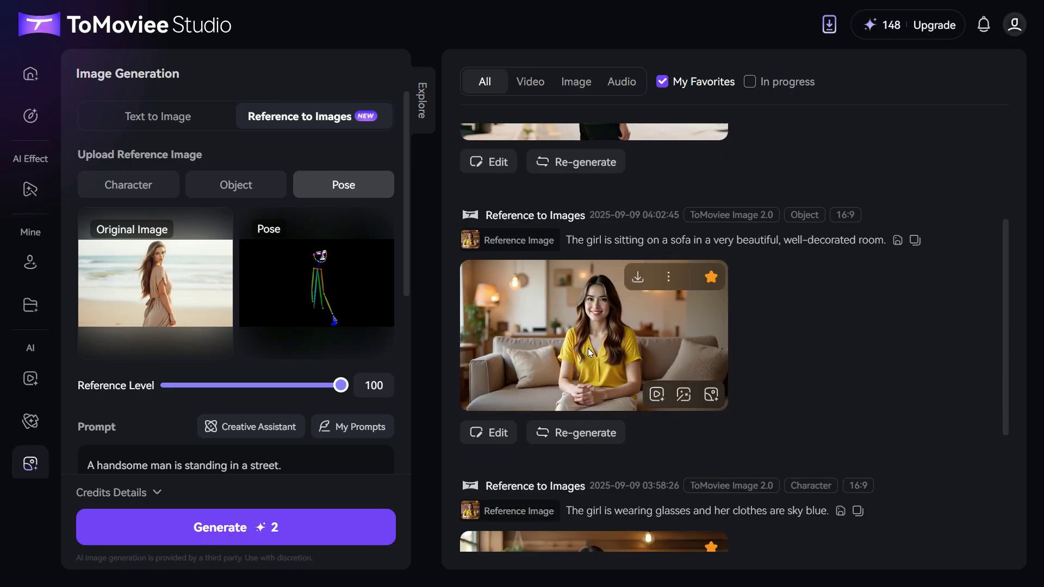
{"action": "left_click", "coordinate": [592, 325]}
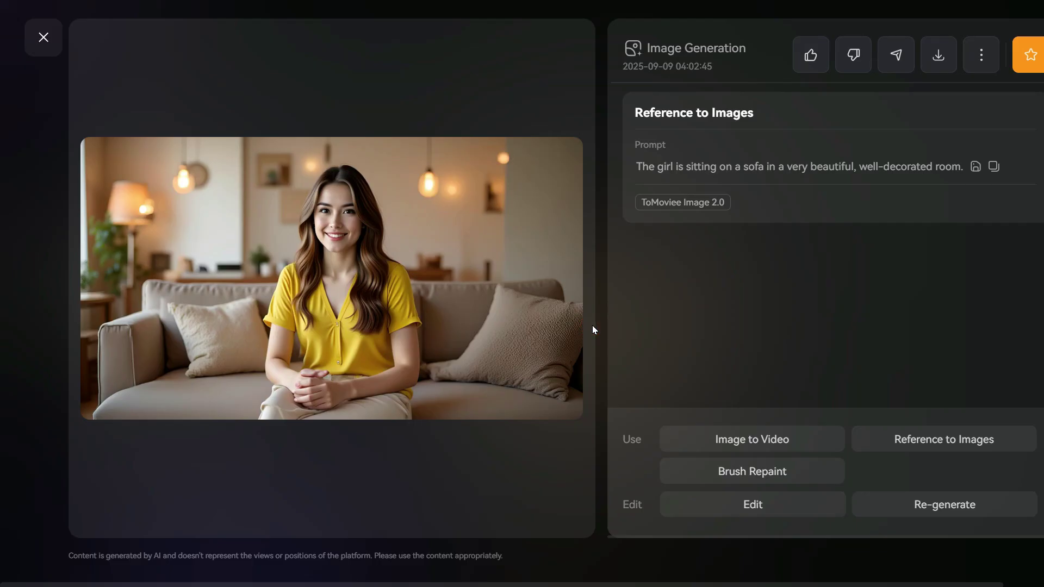
{"action": "left_click", "coordinate": [339, 278]}
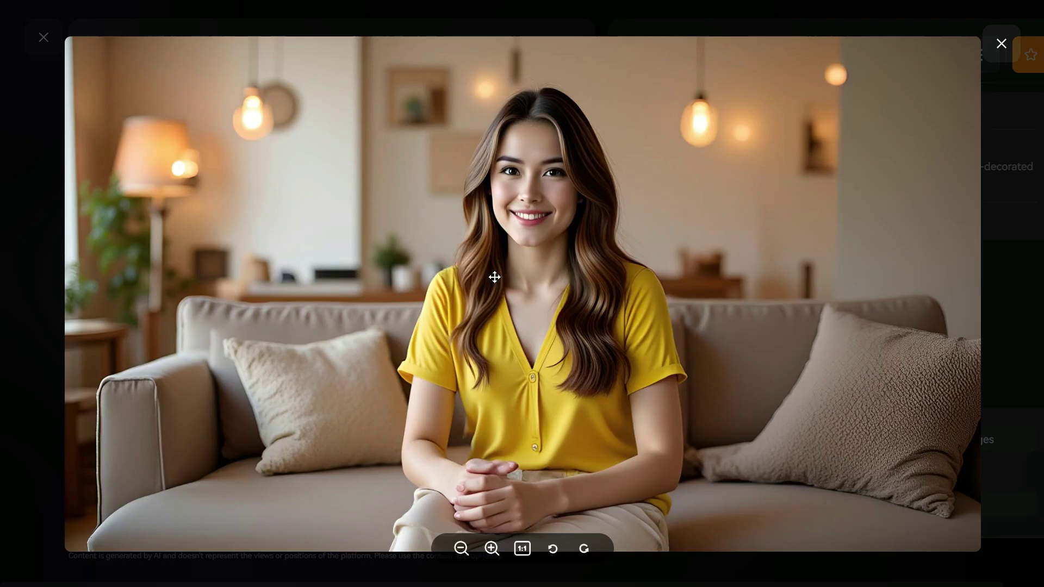
{"action": "left_click_drag", "start_coordinate": [494, 275], "coordinate": [491, 249]}
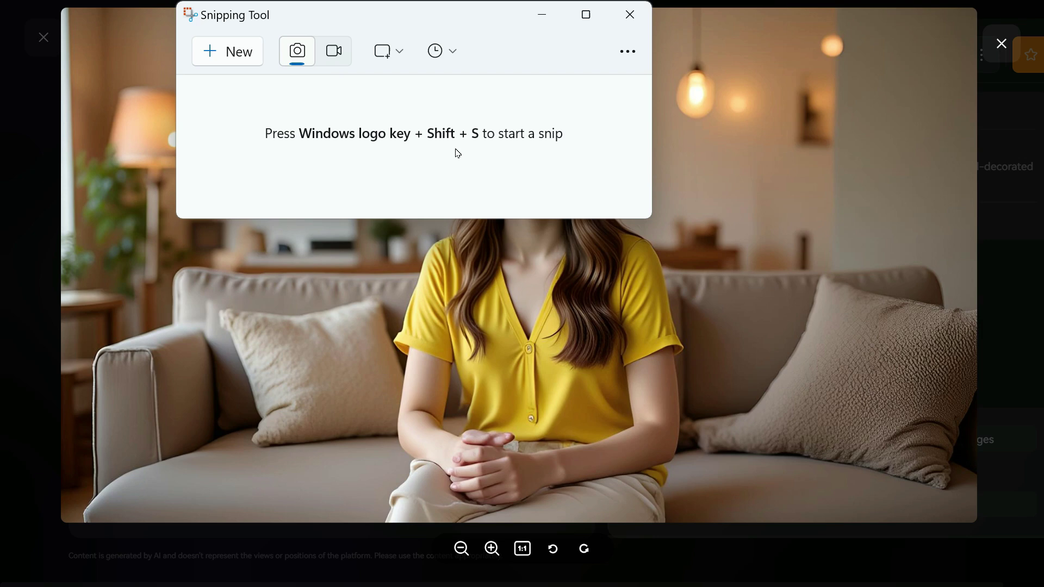
Switch to Snipping Tool, capture the full-size sofa image as a rectangular snip and choose to save it
{"action": "left_click", "coordinate": [247, 43]}
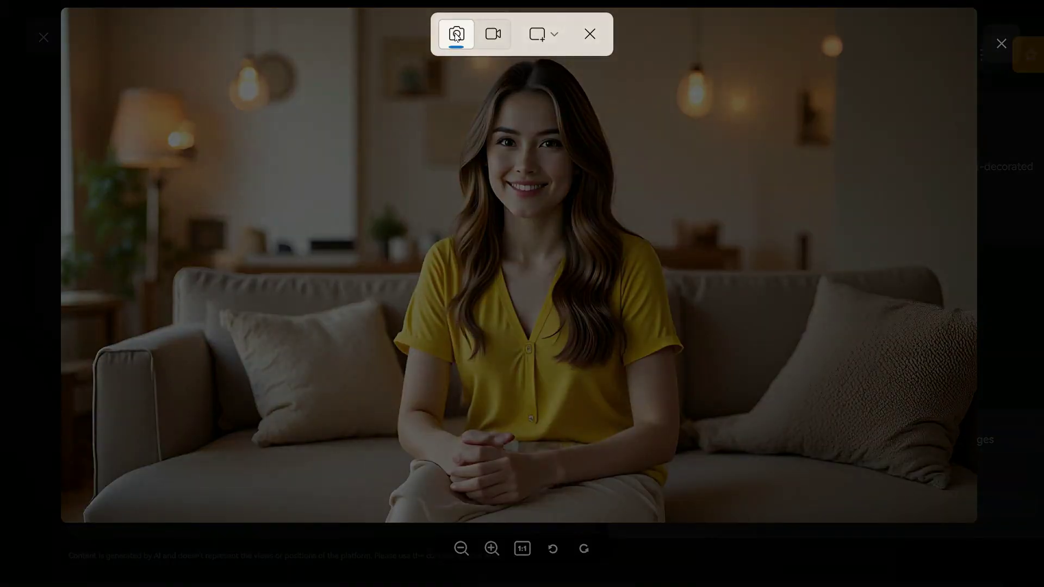
{"action": "left_click_drag", "start_coordinate": [65, 12], "coordinate": [970, 517]}
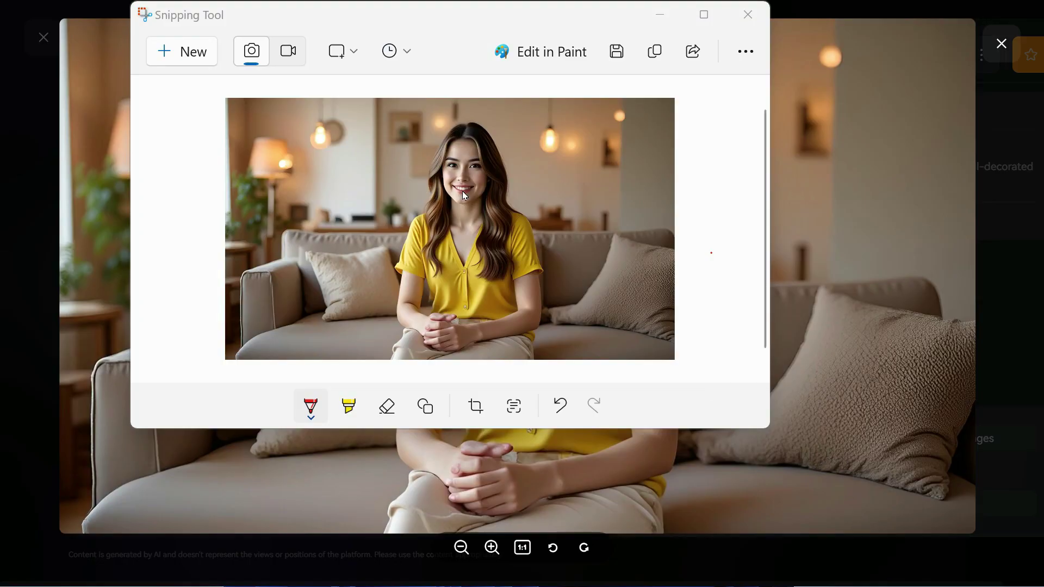
{"action": "right_click", "coordinate": [465, 209]}
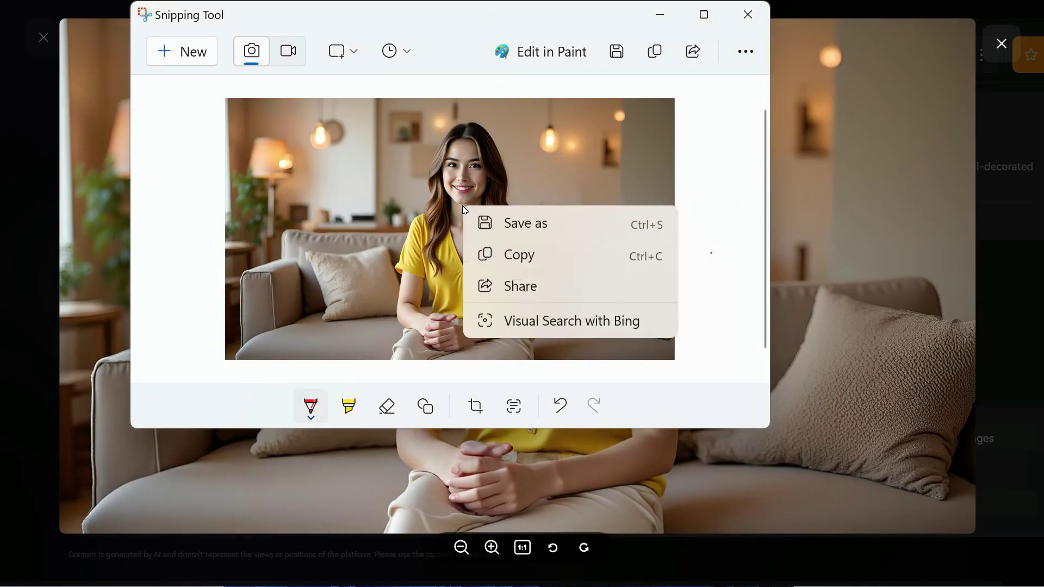
{"action": "left_click", "coordinate": [528, 225]}
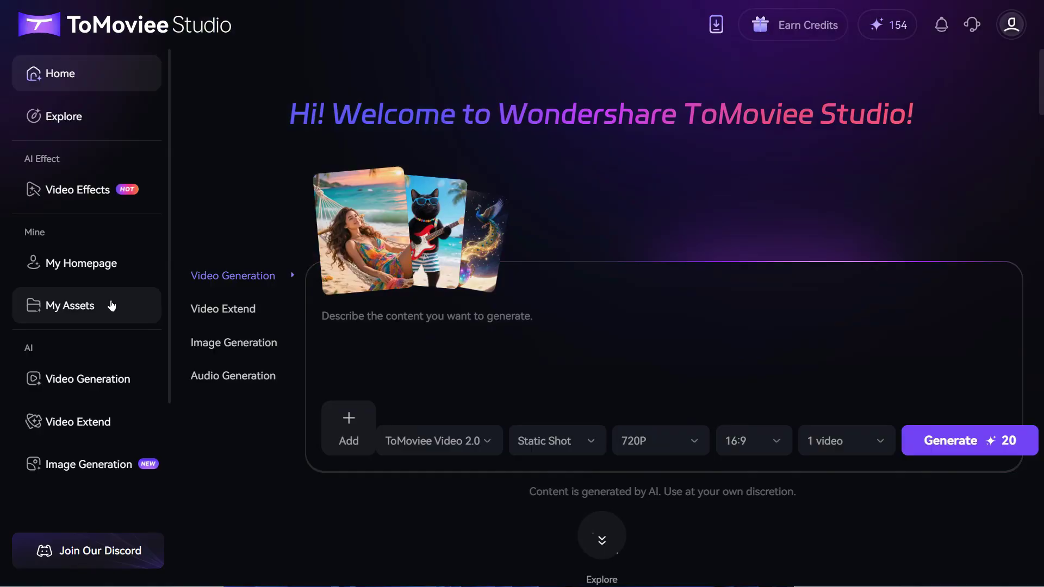
Open the Video Generation workspace from the ToMoviee Studio home page
{"action": "scroll", "coordinate": [109, 308], "scroll_direction": "down", "scroll_amount": 2}
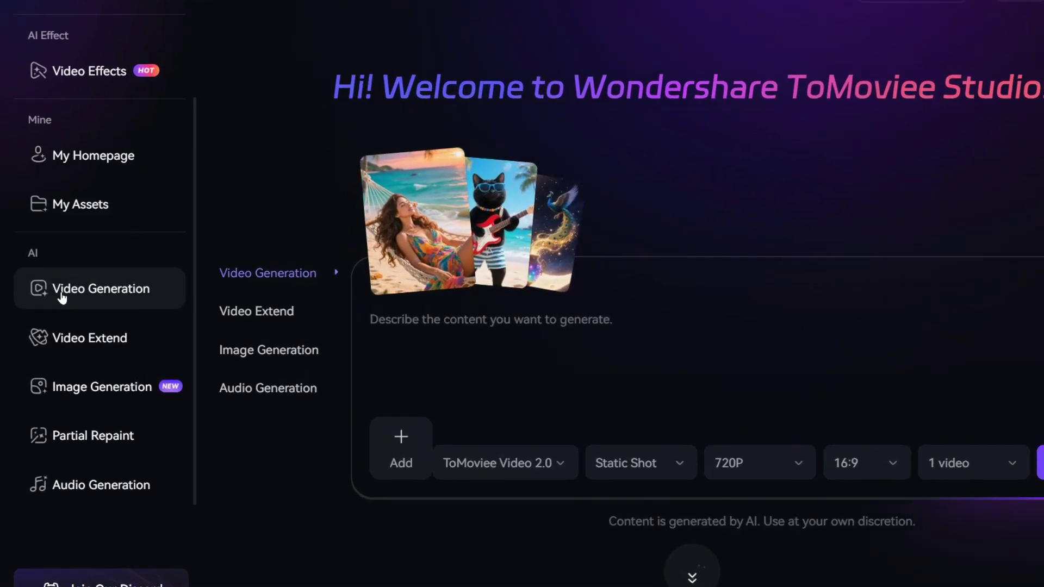
{"action": "left_click", "coordinate": [94, 294]}
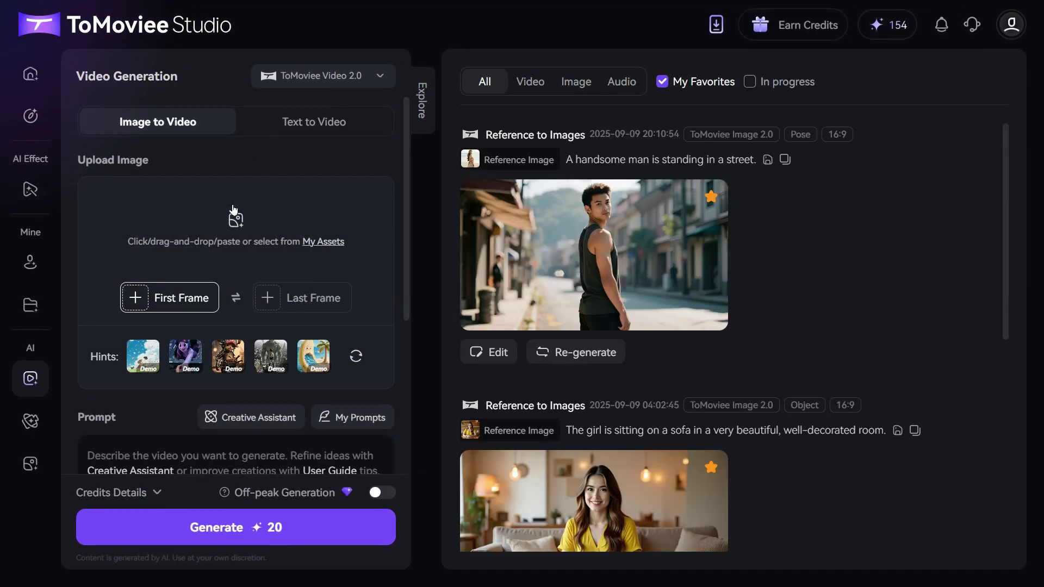
Switch the video model to ToMoviee Video 2.1 and return it to ToMoviee Video 2.0
{"action": "left_click", "coordinate": [378, 76]}
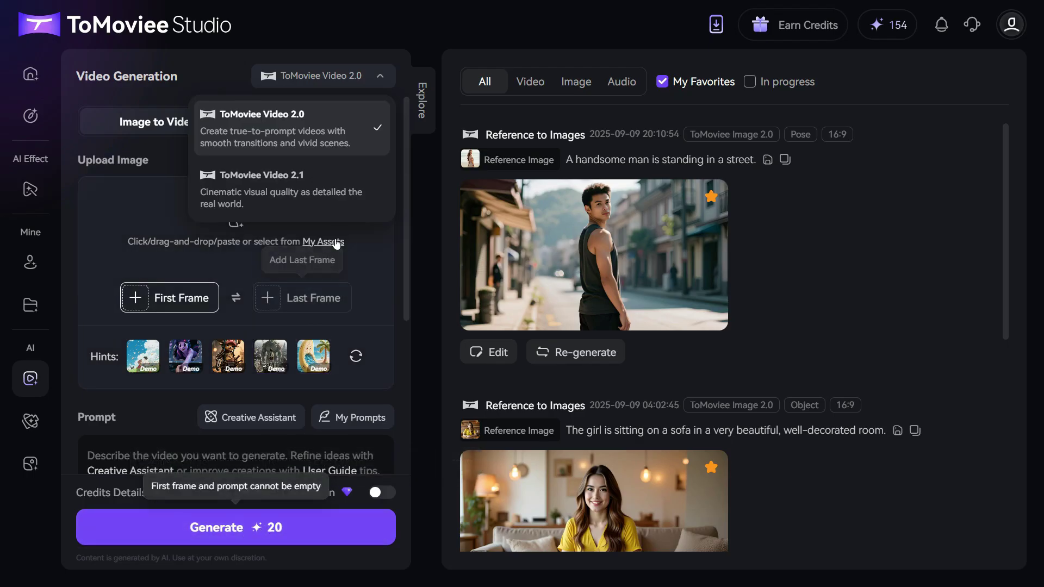
{"action": "left_click", "coordinate": [304, 183]}
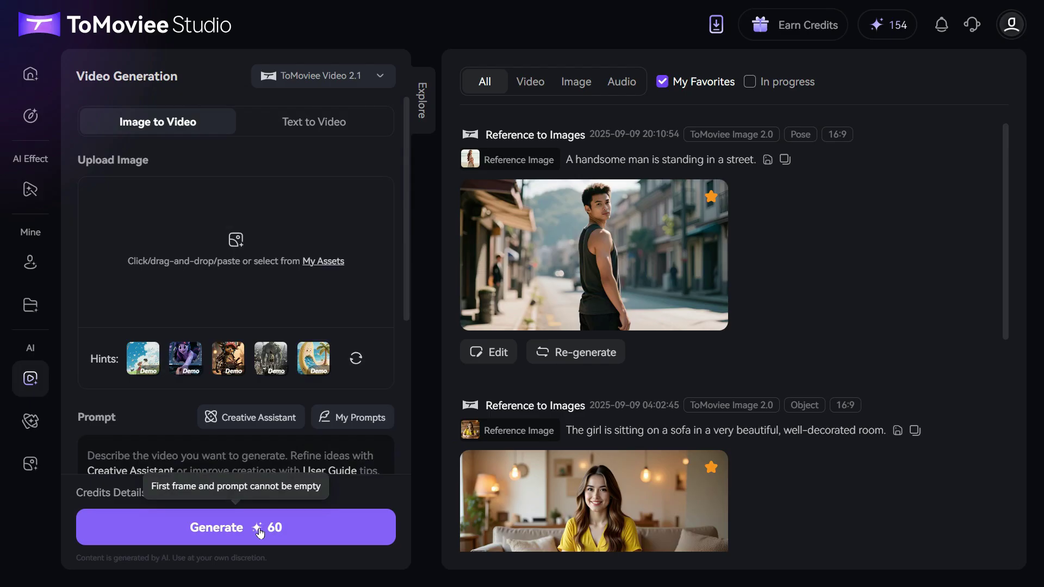
{"action": "left_click", "coordinate": [326, 75]}
{"action": "left_click", "coordinate": [299, 115]}
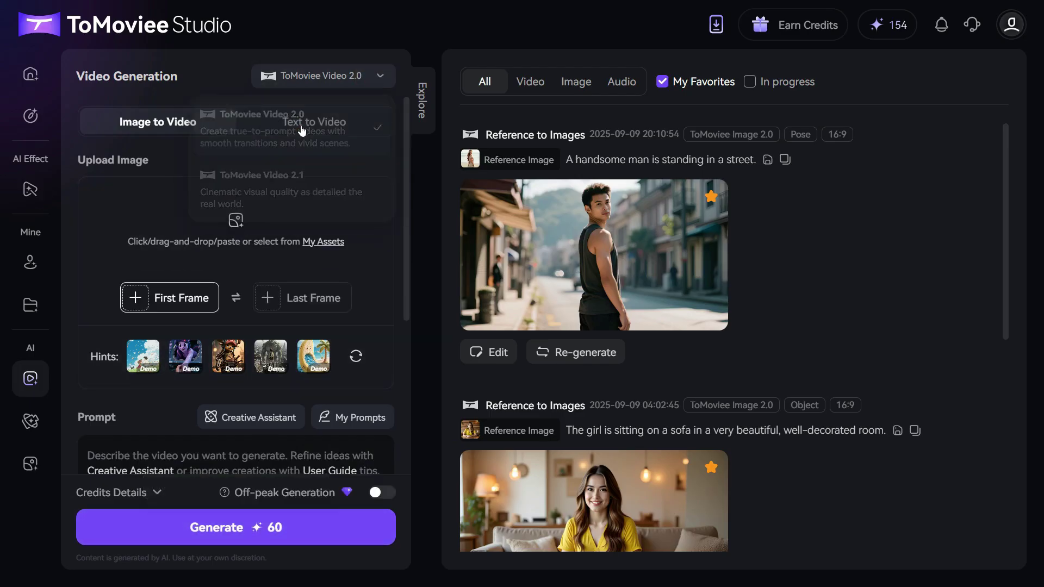
Upload the picture of the cottage in a flowering mountain landscape as the first frame for Image to Video
{"action": "left_click", "coordinate": [244, 226]}
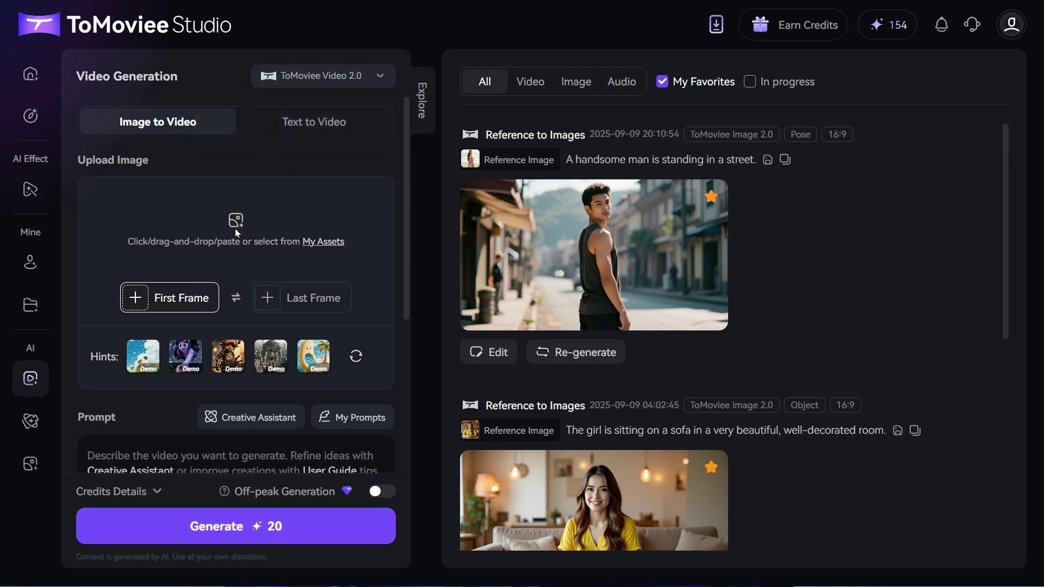
{"action": "double_click", "coordinate": [434, 184]}
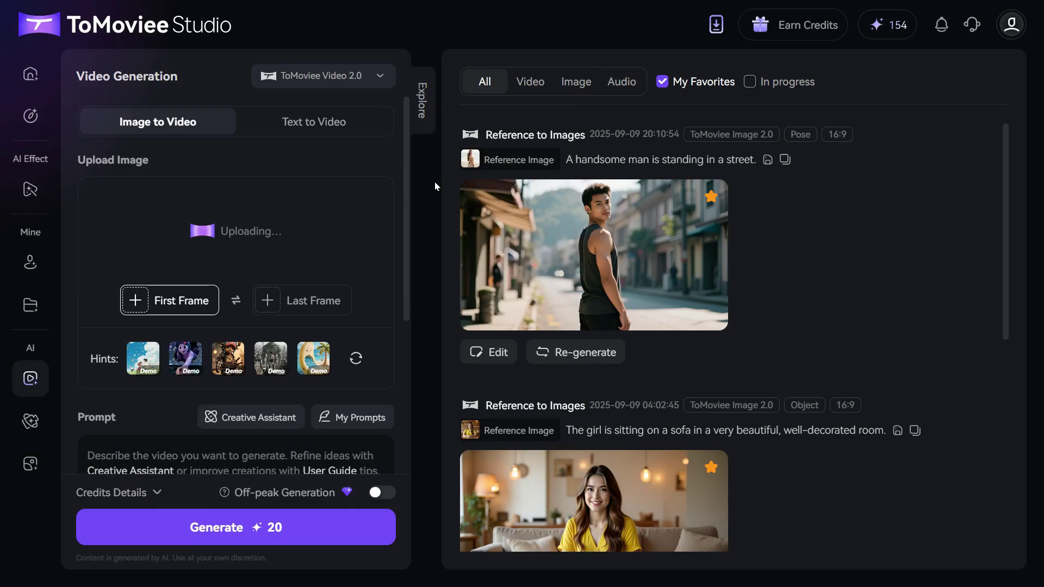
{"action": "scroll", "coordinate": [325, 336], "scroll_direction": "down", "scroll_amount": 4}
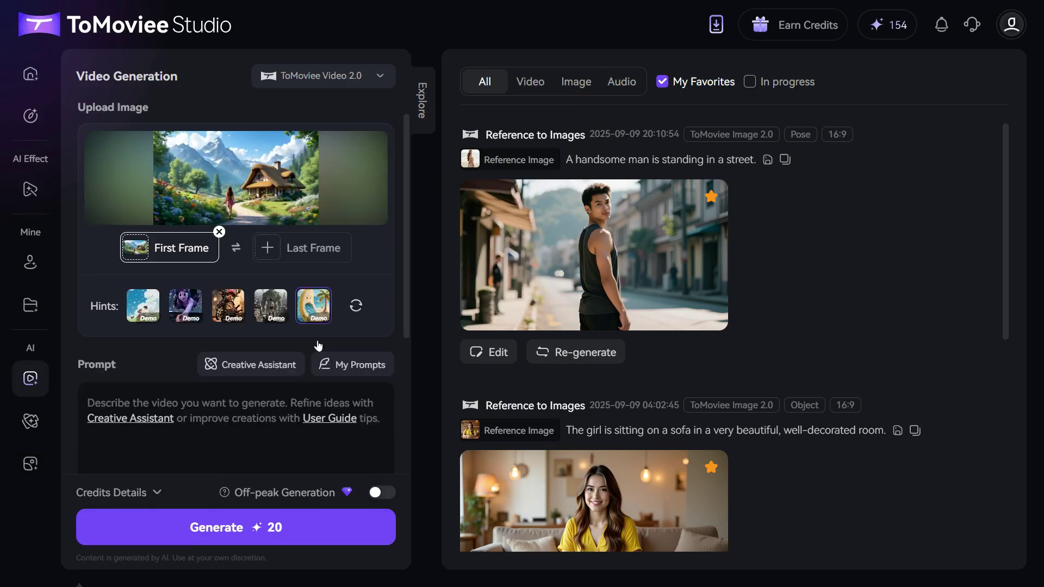
Enter the prompt "Girl walking slowly" for the Image to Video generation
{"action": "left_click", "coordinate": [215, 283]}
{"action": "type", "text": "Girl walking slowly"}
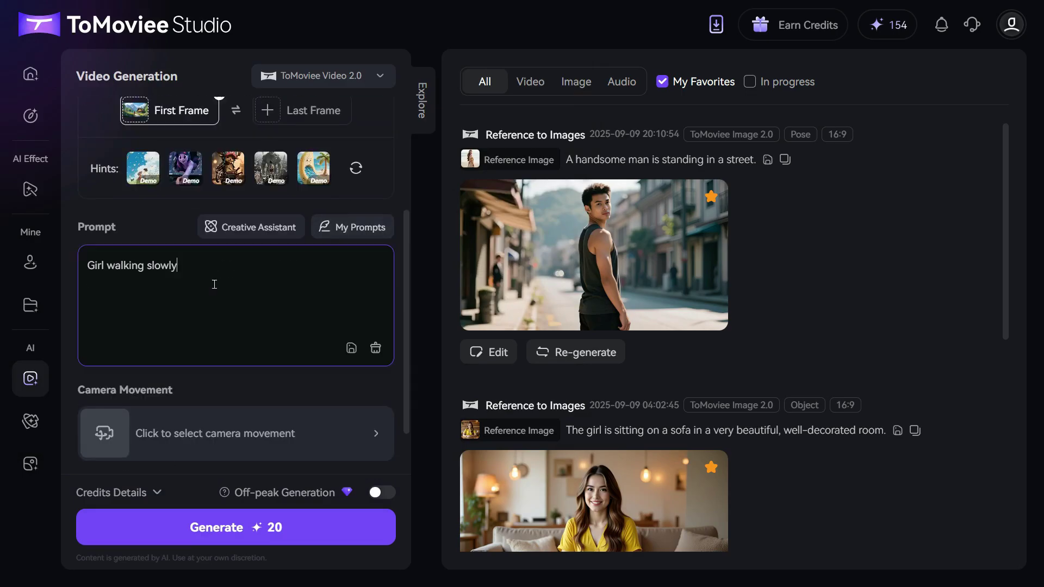
Browse the Basic and Advanced camera movements, apply Symmetrical from Image Composition and close the selection
{"action": "scroll", "coordinate": [204, 296], "scroll_direction": "down", "scroll_amount": 2}
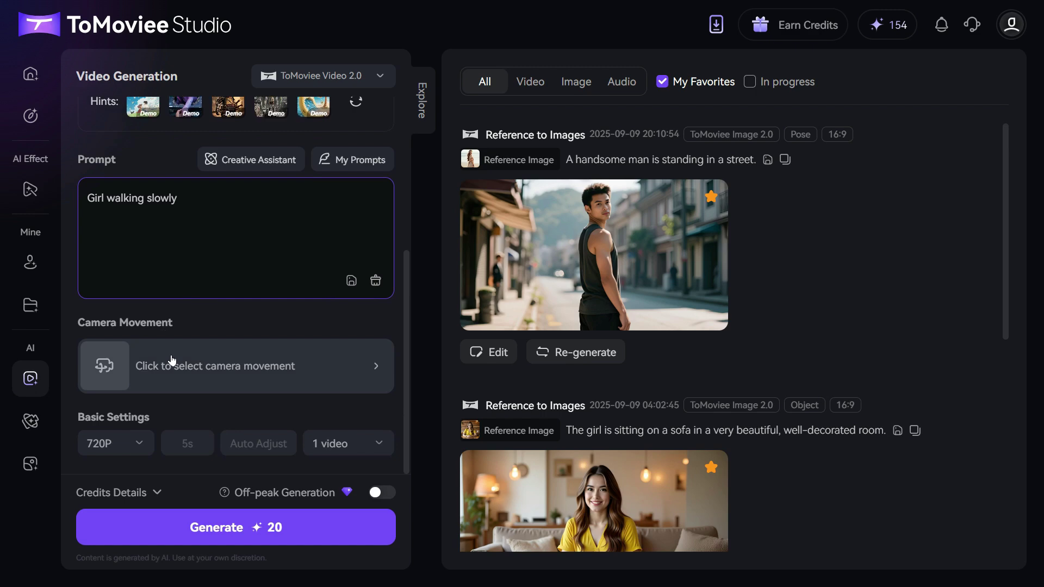
{"action": "left_click", "coordinate": [348, 374]}
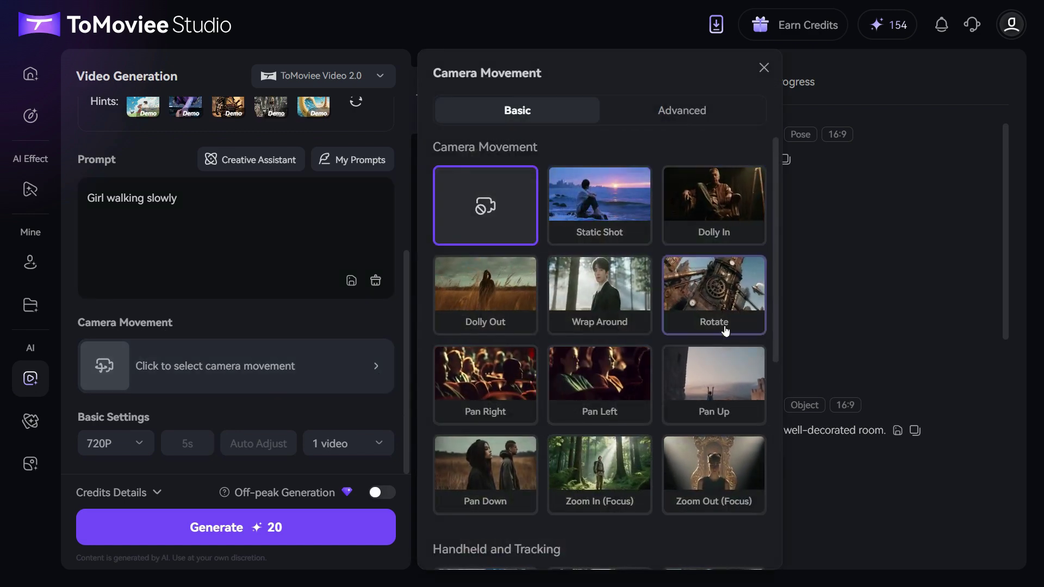
{"action": "scroll", "coordinate": [616, 347], "scroll_direction": "down", "scroll_amount": 7}
{"action": "scroll", "coordinate": [638, 338], "scroll_direction": "up", "scroll_amount": 2}
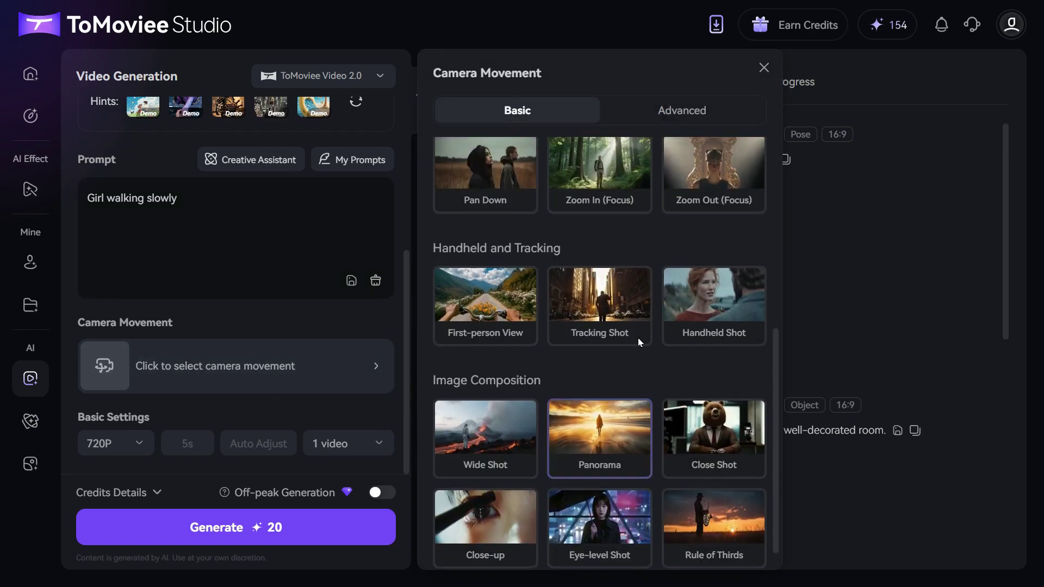
{"action": "scroll", "coordinate": [637, 337], "scroll_direction": "up", "scroll_amount": 3}
{"action": "left_click", "coordinate": [682, 110]}
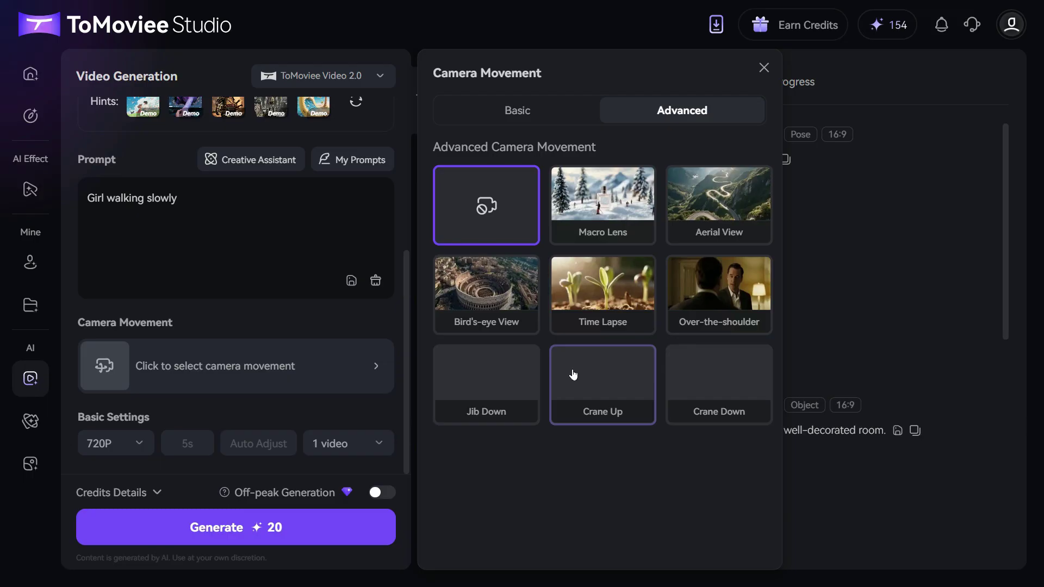
{"action": "left_click", "coordinate": [525, 113]}
{"action": "scroll", "coordinate": [685, 413], "scroll_direction": "down", "scroll_amount": 8}
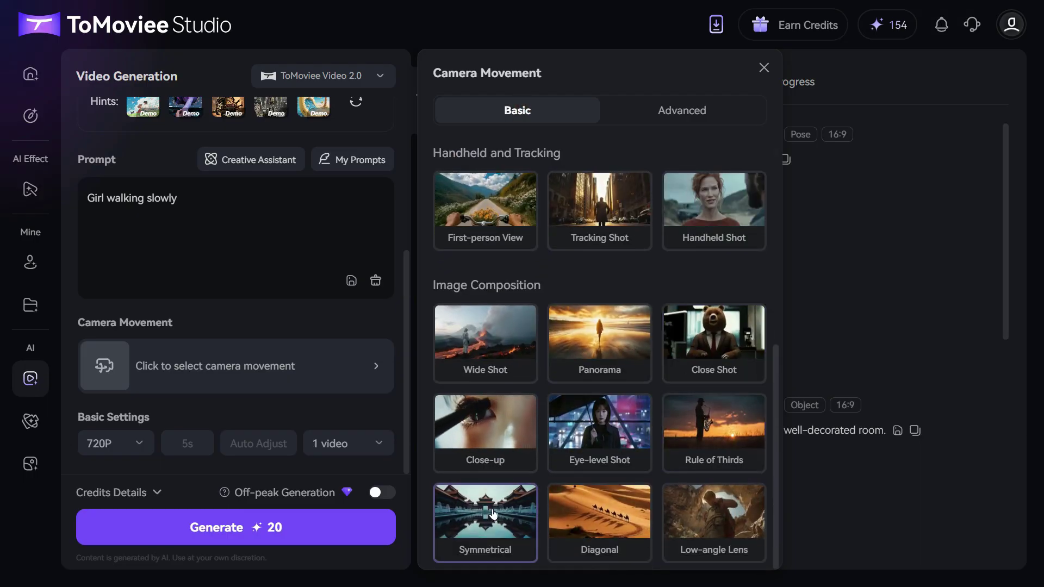
{"action": "left_click", "coordinate": [493, 513]}
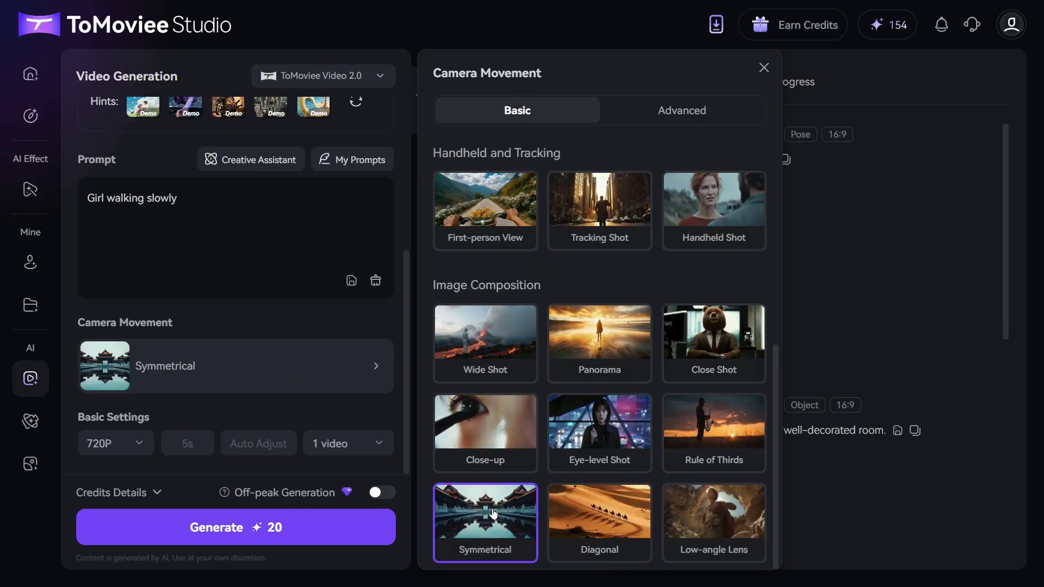
{"action": "left_click", "coordinate": [764, 68]}
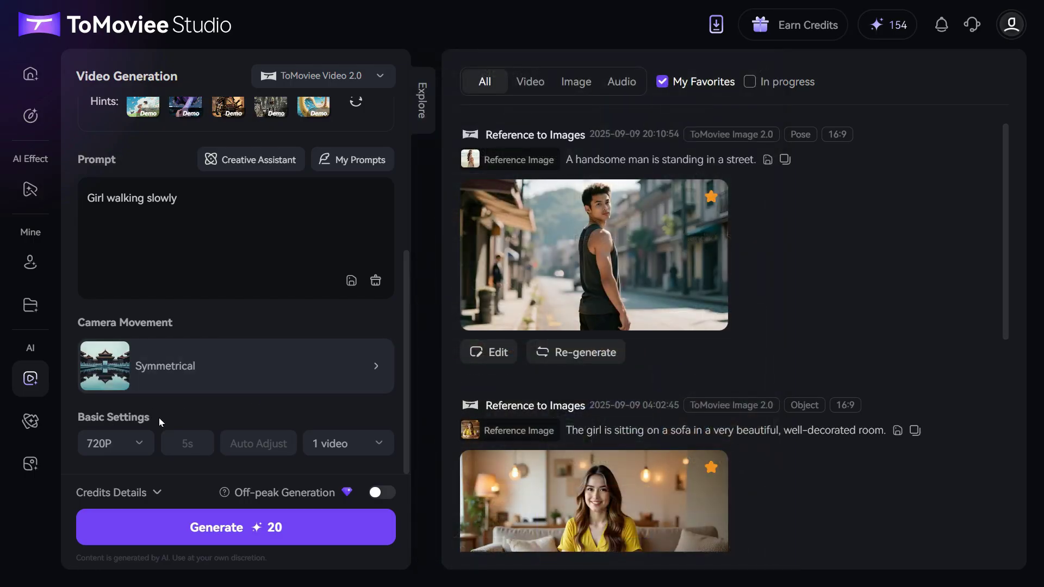
Choose Standard (720P) resolution and 1 video in the basic settings
{"action": "left_click", "coordinate": [139, 444]}
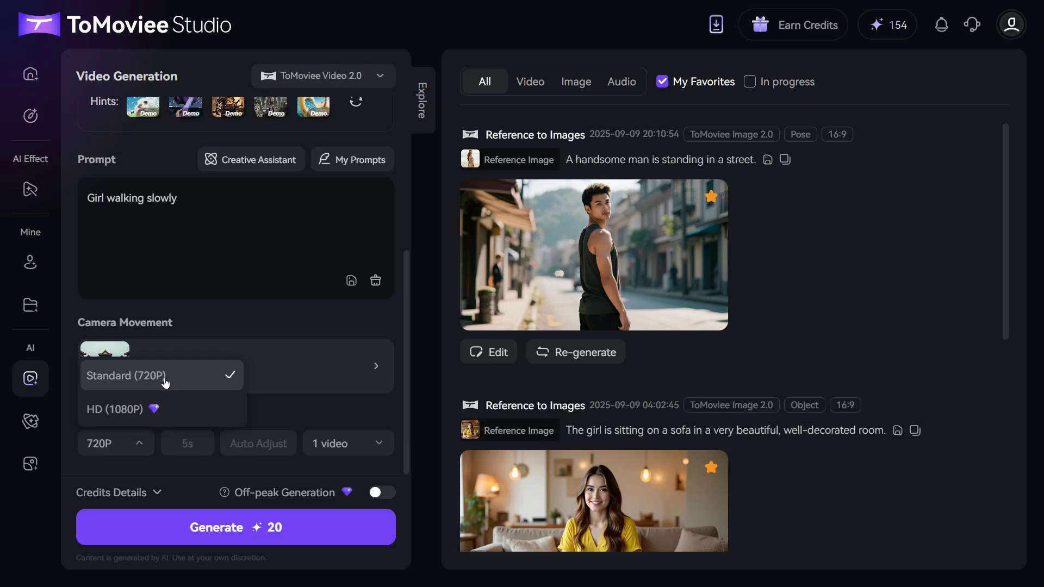
{"action": "left_click", "coordinate": [184, 383]}
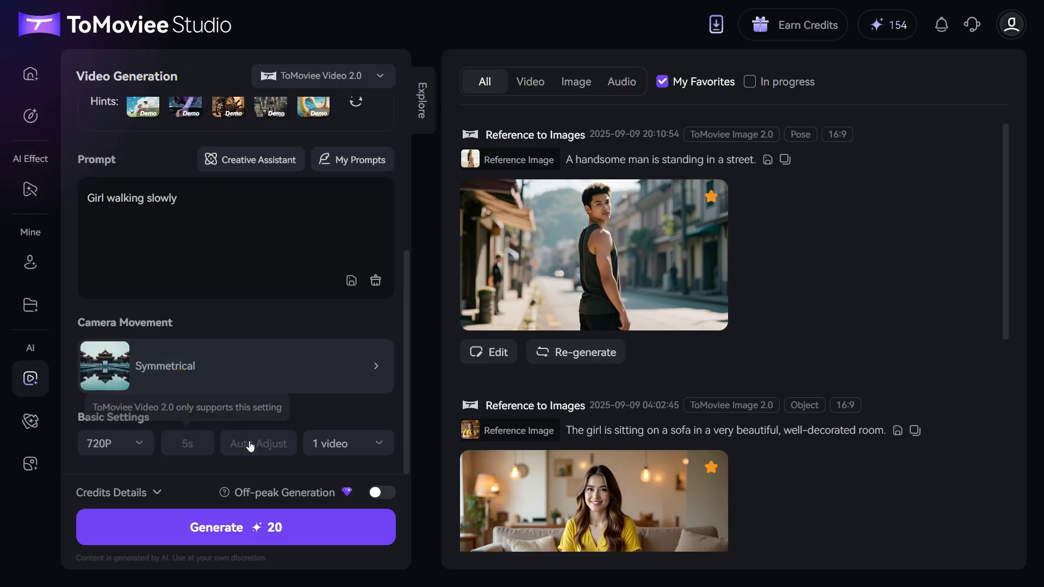
{"action": "left_click", "coordinate": [368, 450]}
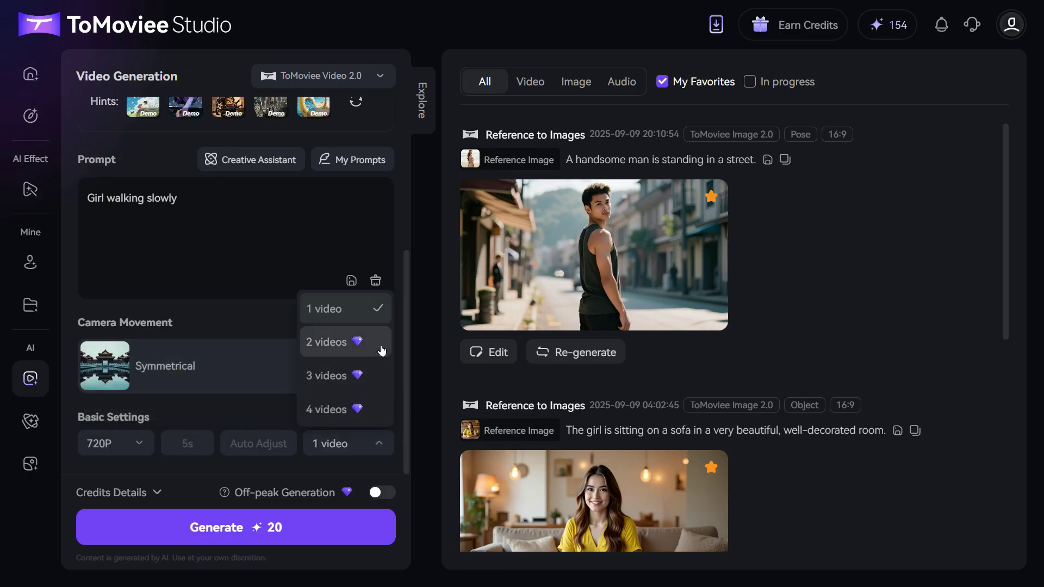
{"action": "left_click", "coordinate": [348, 309]}
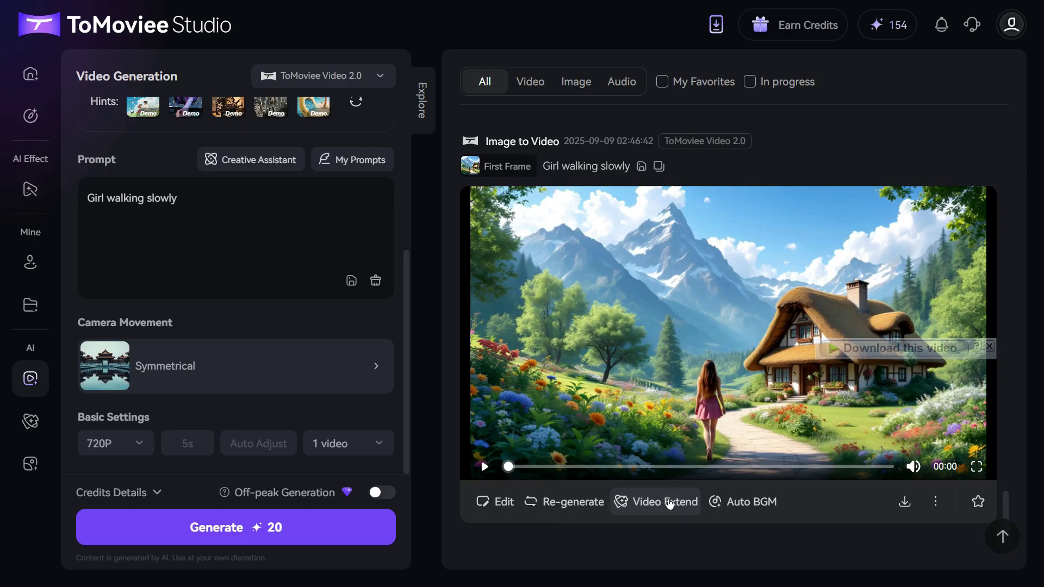
Use Video Extend on the generated cottage clip with the "Girl walking slowly" prompt and play the extended video
{"action": "left_click", "coordinate": [670, 502]}
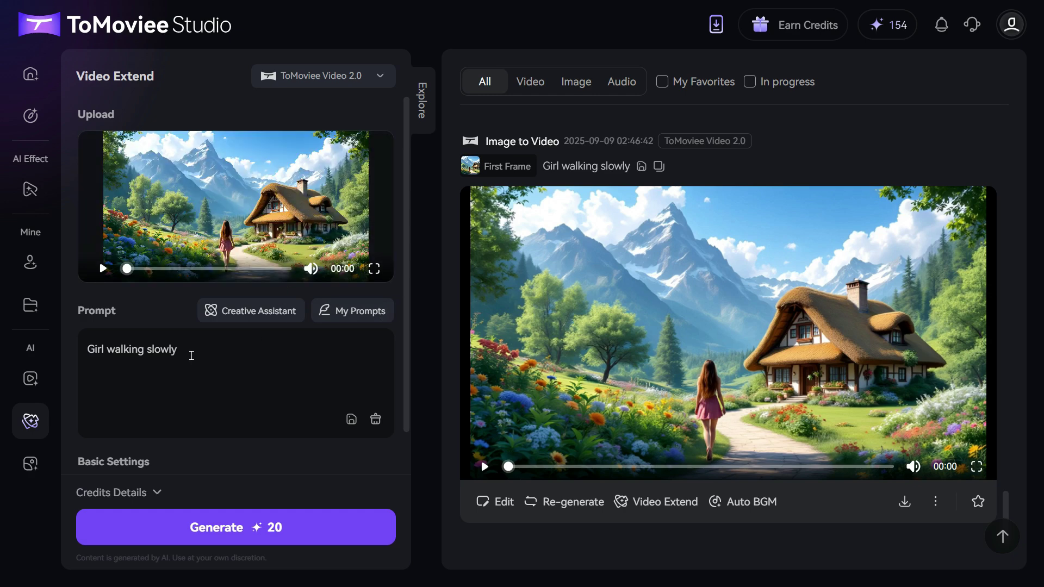
{"action": "scroll", "coordinate": [230, 365], "scroll_direction": "down", "scroll_amount": 1}
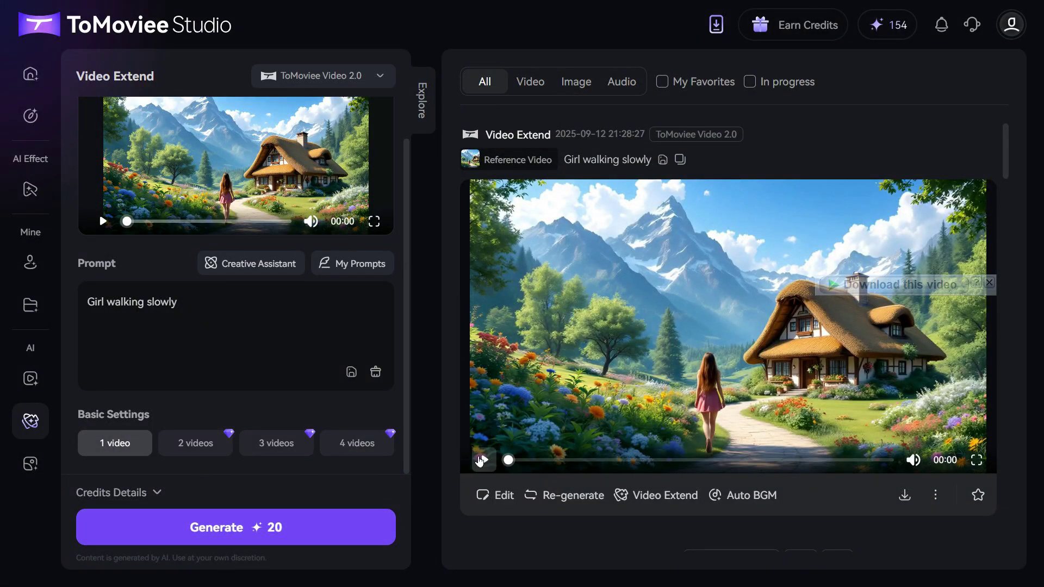
{"action": "left_click", "coordinate": [483, 461]}
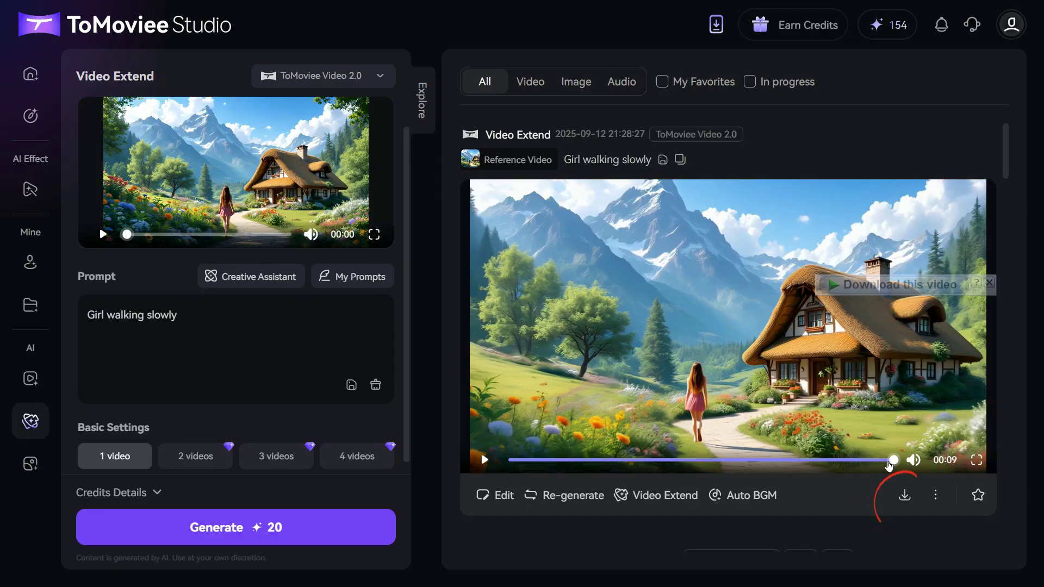
Download the extended cottage video with the download manager under the Video category
{"action": "left_click", "coordinate": [906, 497]}
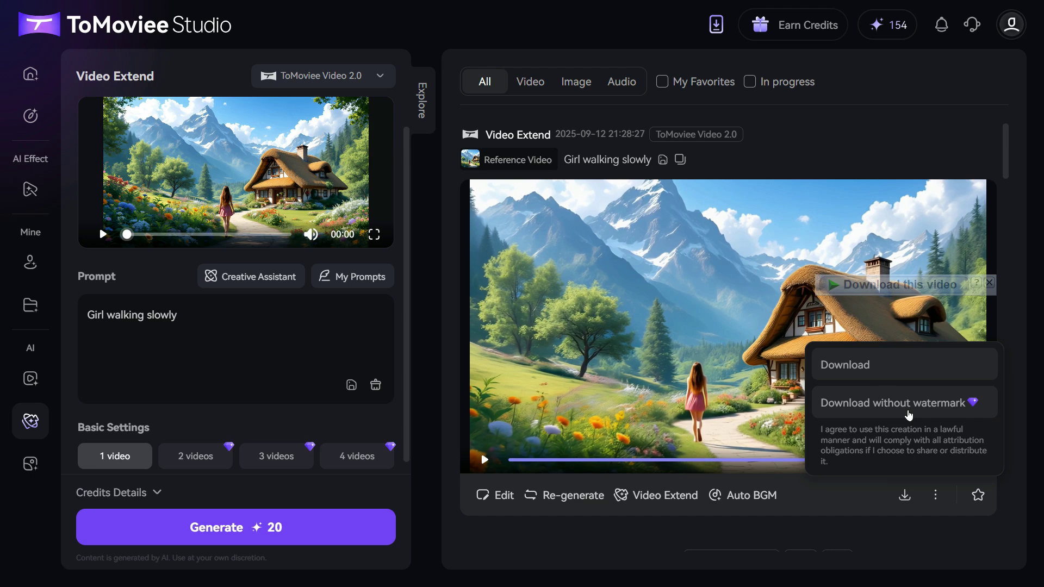
{"action": "left_click", "coordinate": [891, 285]}
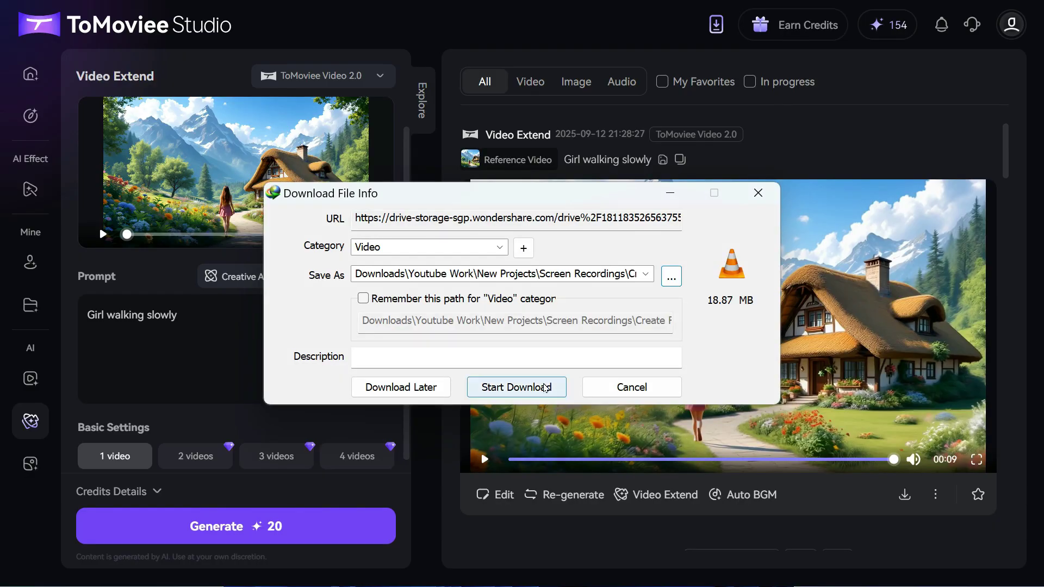
{"action": "left_click", "coordinate": [527, 388]}
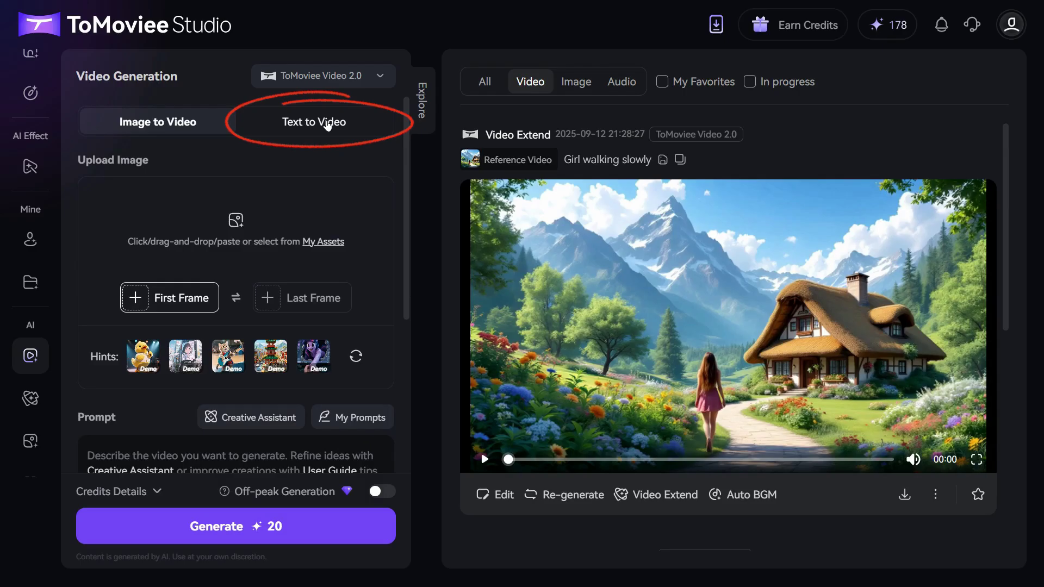
Switch to Text to Video and enter the prompt describing a majestic tall ship with billowing sails anchored on calm waters at twilight near a lighthouse
{"action": "left_click", "coordinate": [318, 124]}
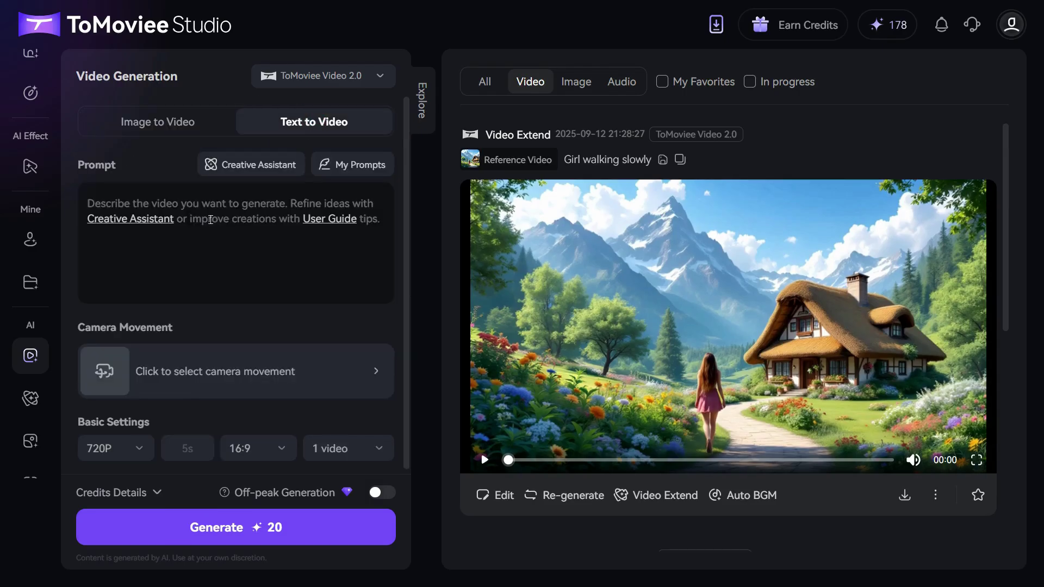
{"action": "left_click", "coordinate": [209, 223]}
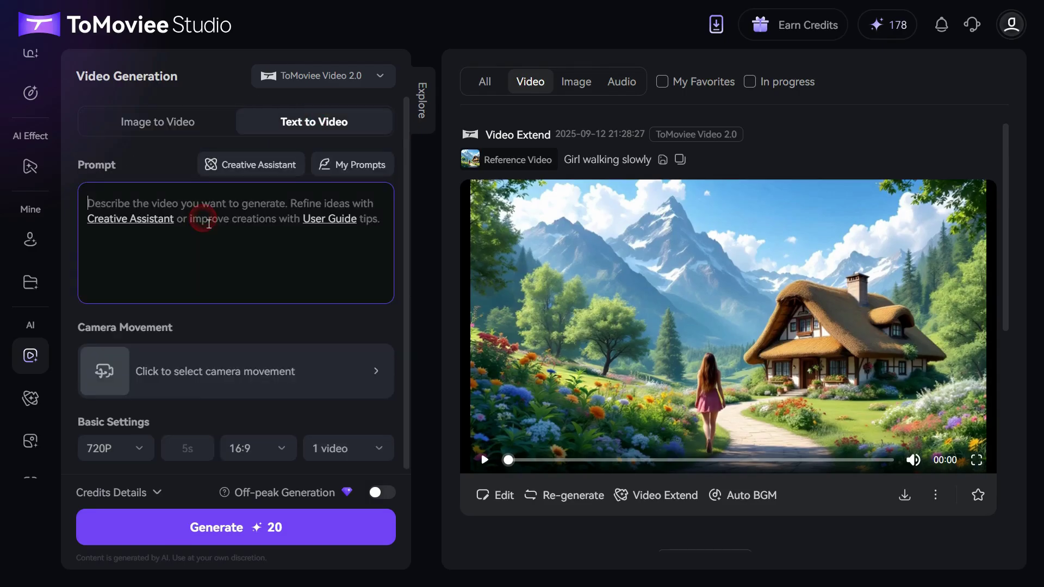
{"action": "type", "text": "A majestic tall ship with billowing sails is anchored on calm waters at twilight, with stars beginning to twinkle above the horizon. The ship’s hull glows warmly under the fading light, revealing intricate wooden details. Gentle waves lap at the shore, and a distant lighthouse casts its guiding beam across the scene, highlighting the tranquil beauty of the moment."}
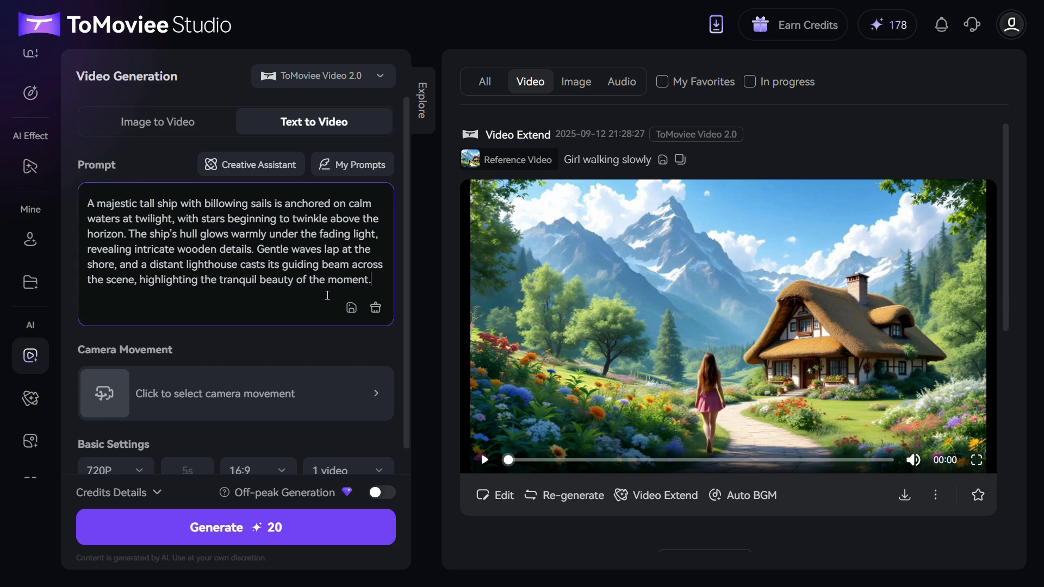
Review the Basic and Advanced camera movements and apply Dolly In to the tall ship video
{"action": "scroll", "coordinate": [266, 311], "scroll_direction": "down", "scroll_amount": 1}
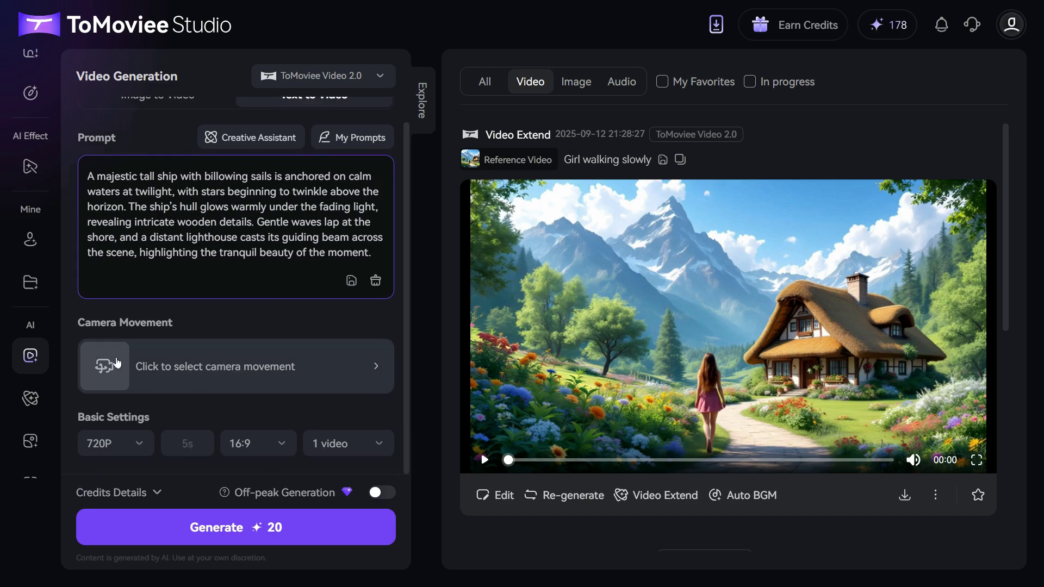
{"action": "left_click", "coordinate": [337, 370]}
{"action": "scroll", "coordinate": [712, 326], "scroll_direction": "down", "scroll_amount": 6}
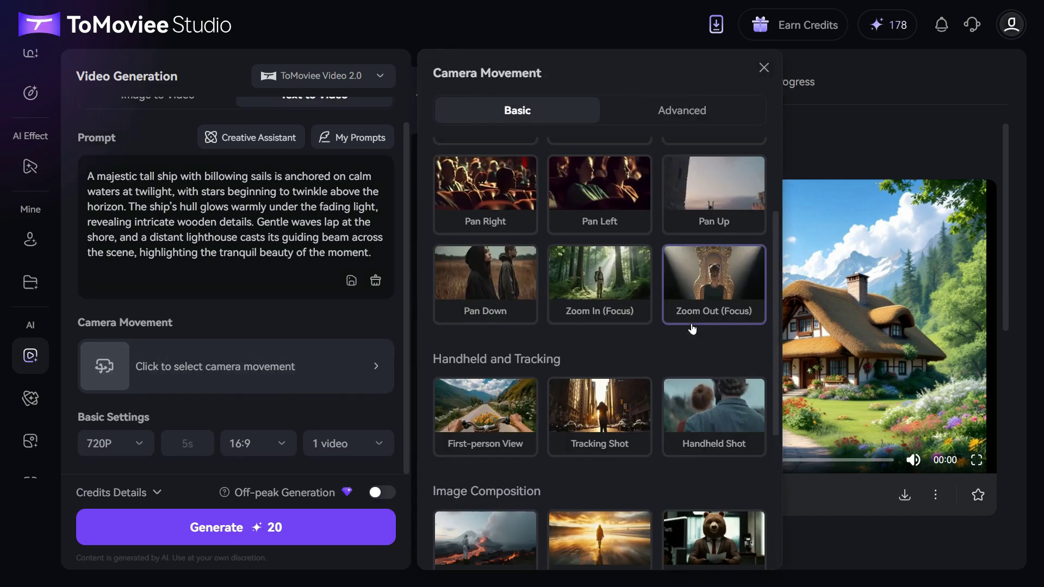
{"action": "scroll", "coordinate": [706, 380], "scroll_direction": "up", "scroll_amount": 6}
{"action": "left_click", "coordinate": [686, 109]}
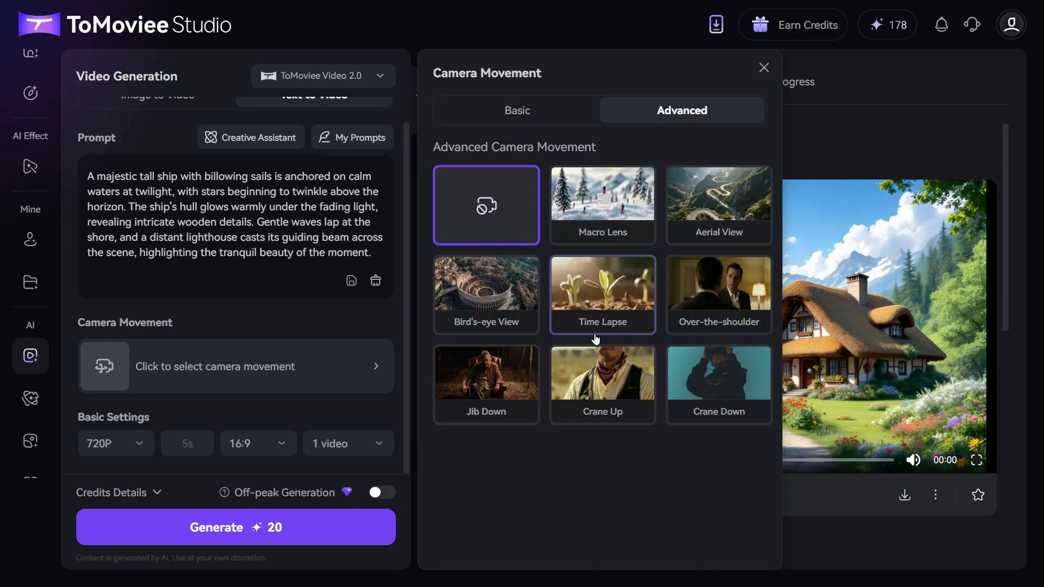
{"action": "left_click", "coordinate": [516, 111]}
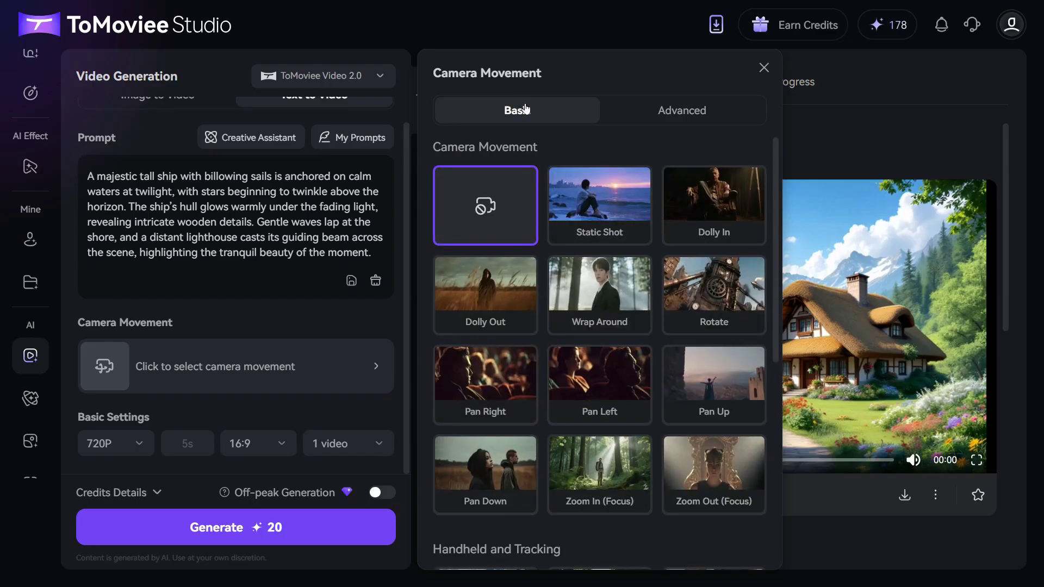
{"action": "left_click", "coordinate": [730, 203]}
{"action": "left_click", "coordinate": [764, 67]}
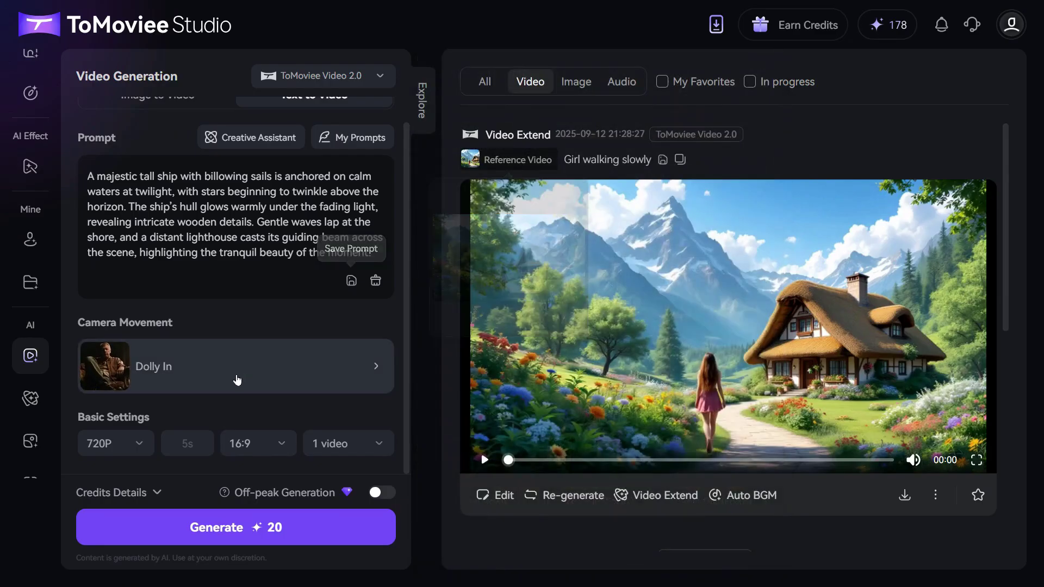
Generate the tall ship video at 720P, 16:9 aspect ratio and 1 video, and play the result
{"action": "left_click", "coordinate": [140, 445]}
{"action": "left_click", "coordinate": [141, 445]}
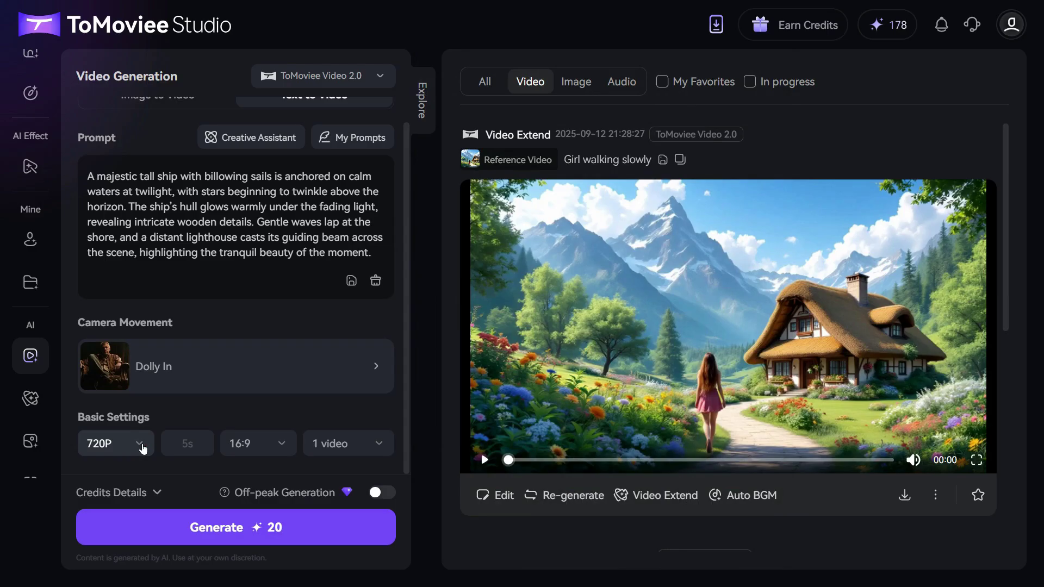
{"action": "left_click", "coordinate": [375, 449]}
{"action": "left_click", "coordinate": [376, 449]}
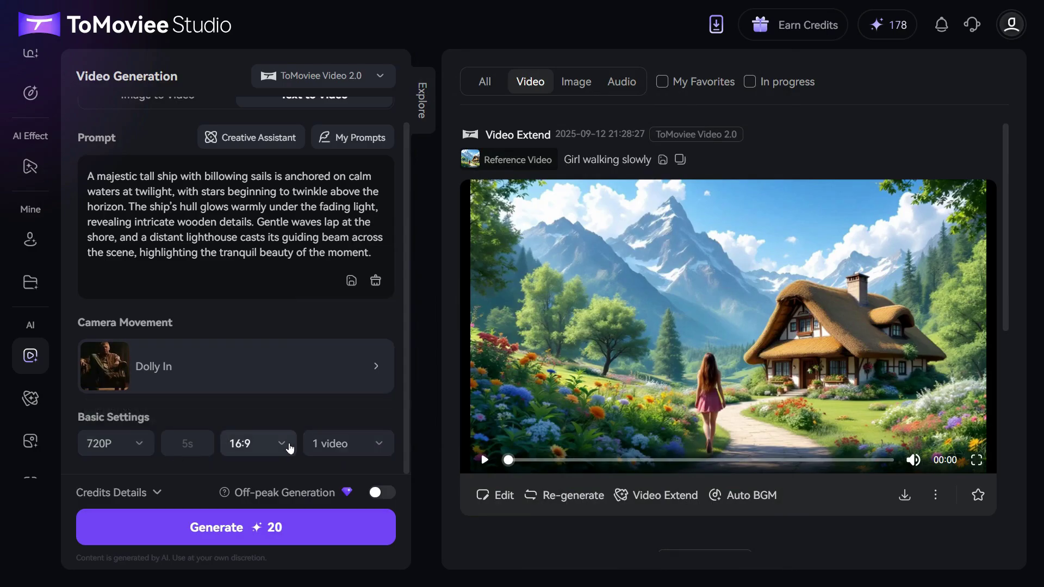
{"action": "left_click", "coordinate": [291, 448]}
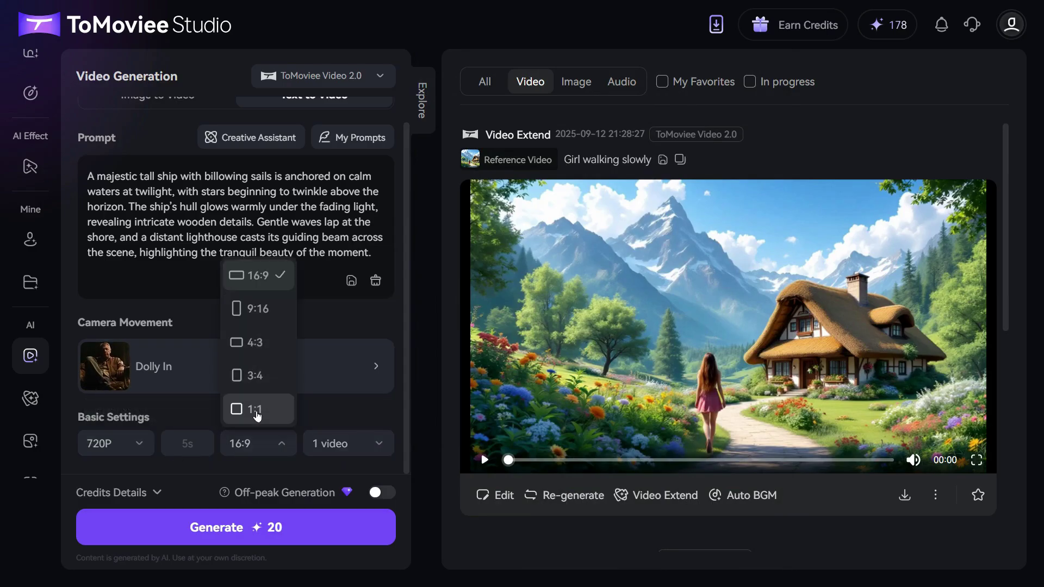
{"action": "left_click", "coordinate": [256, 275]}
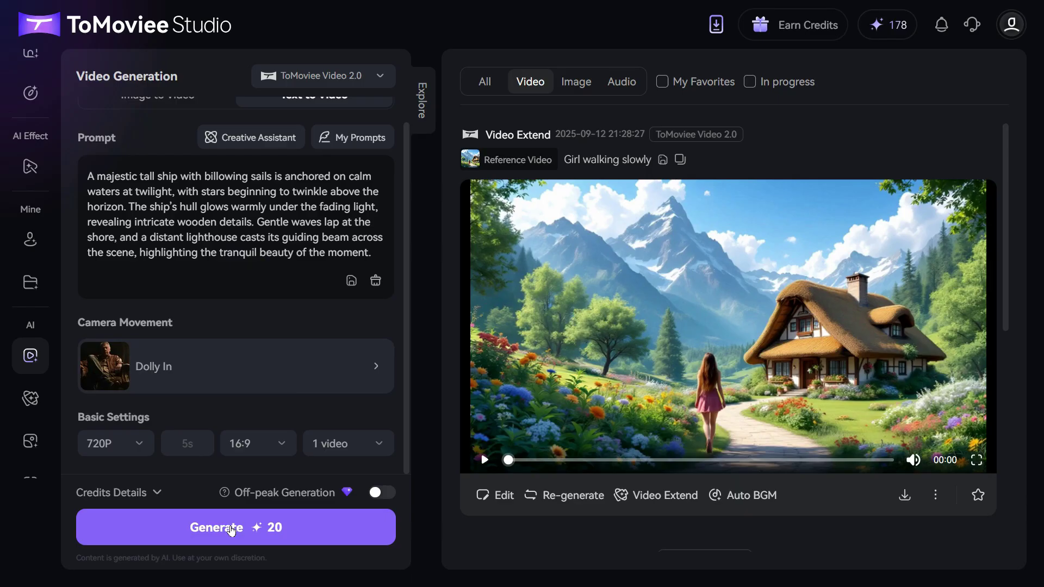
{"action": "left_click", "coordinate": [227, 531]}
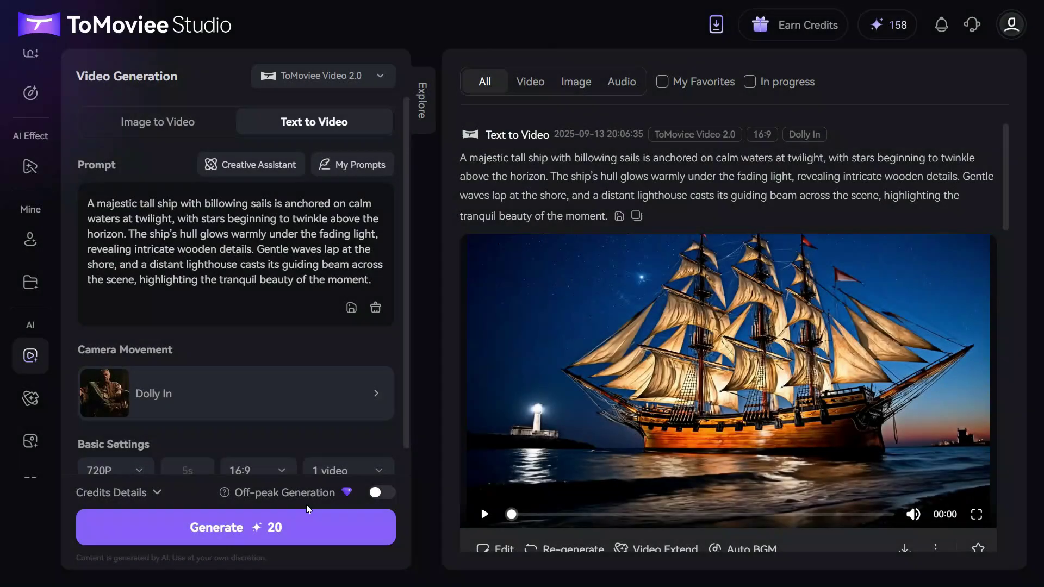
{"action": "left_click", "coordinate": [485, 514]}
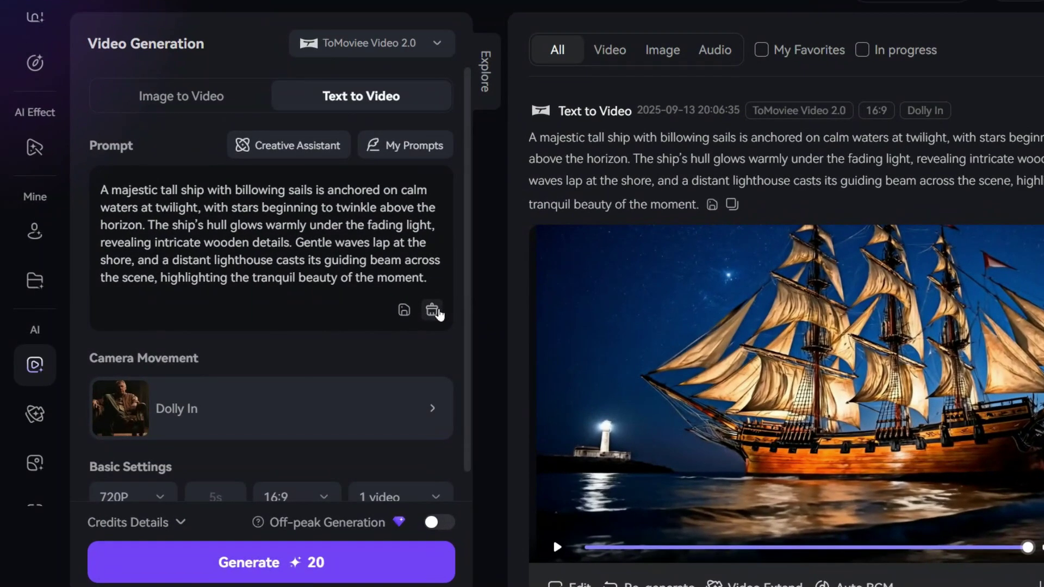
Replace the prompt with "A handsome man wearing jeans and jacket, sitting on a chair in the room. He is talking with hand movements."
{"action": "left_click", "coordinate": [375, 307]}
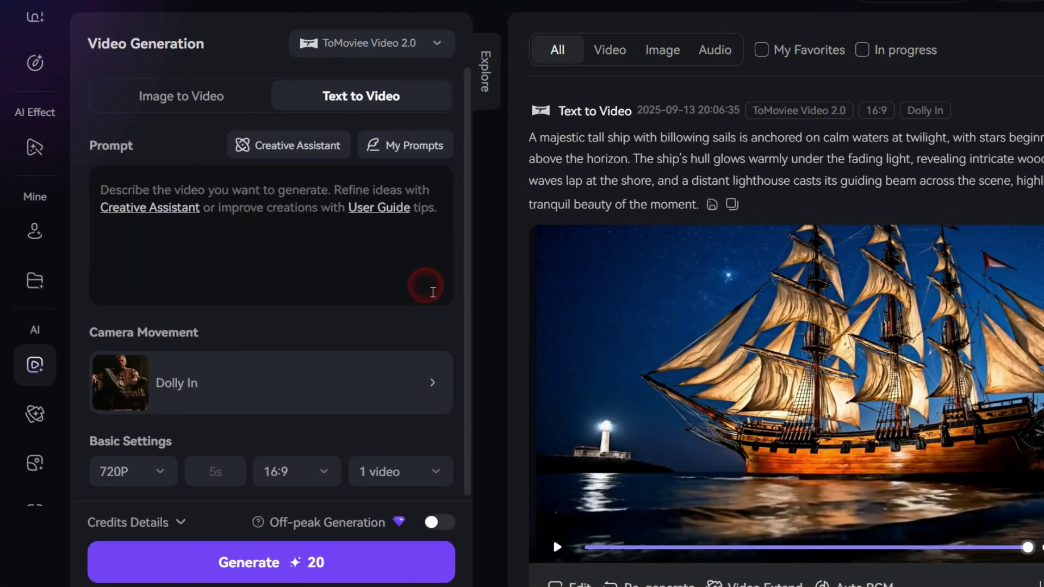
{"action": "left_click", "coordinate": [270, 218]}
{"action": "type", "text": "A handsome man wearing jeans and jacket, sitting on a chair in the room. He is talking with hand movements."}
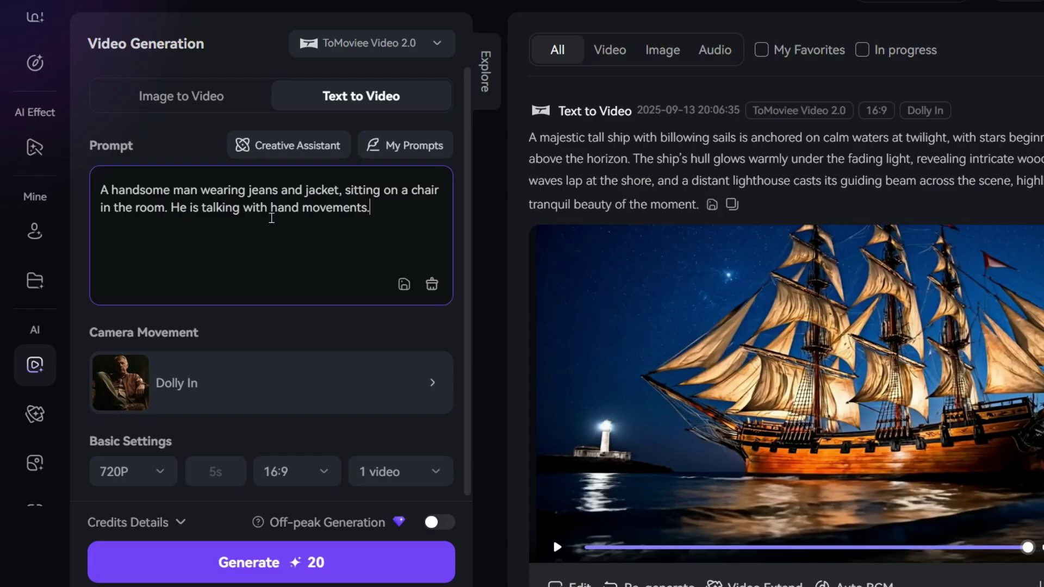
Generate the video of the seated talking man with ToMoviee Video 2.1 and the Close Shot camera movement, and play the result
{"action": "left_click", "coordinate": [438, 43]}
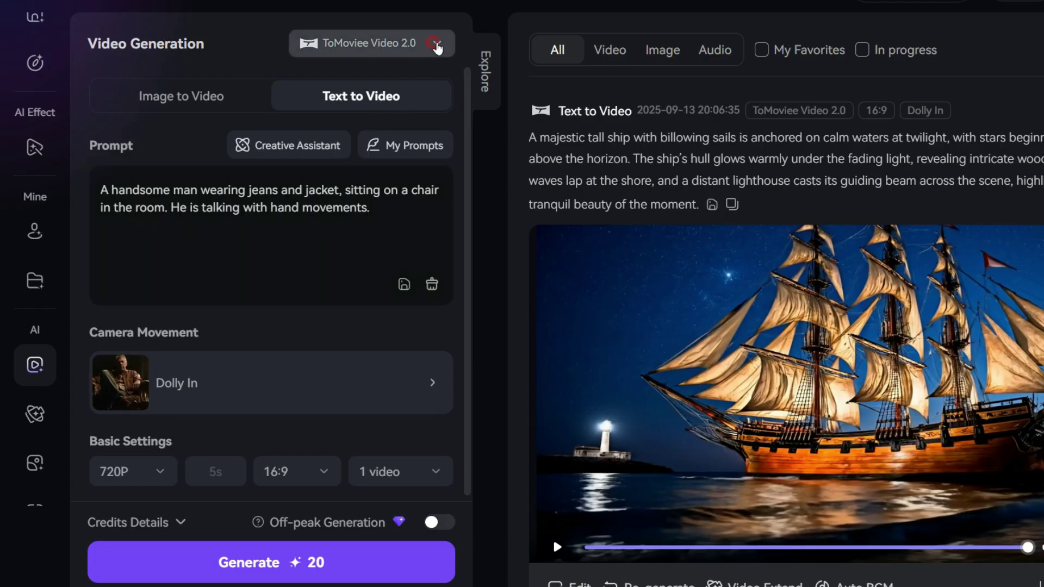
{"action": "left_click", "coordinate": [340, 168]}
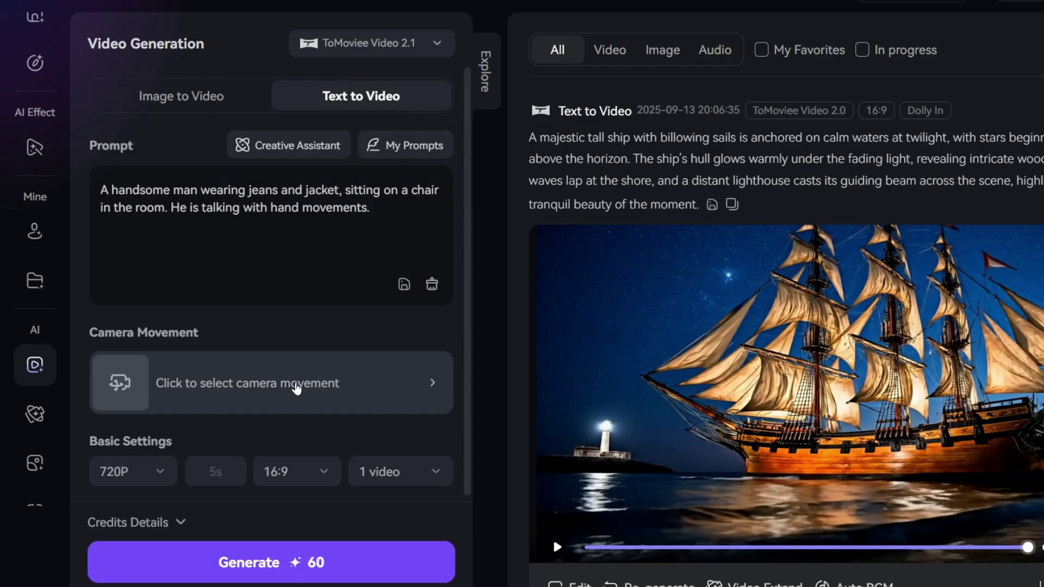
{"action": "left_click", "coordinate": [317, 387]}
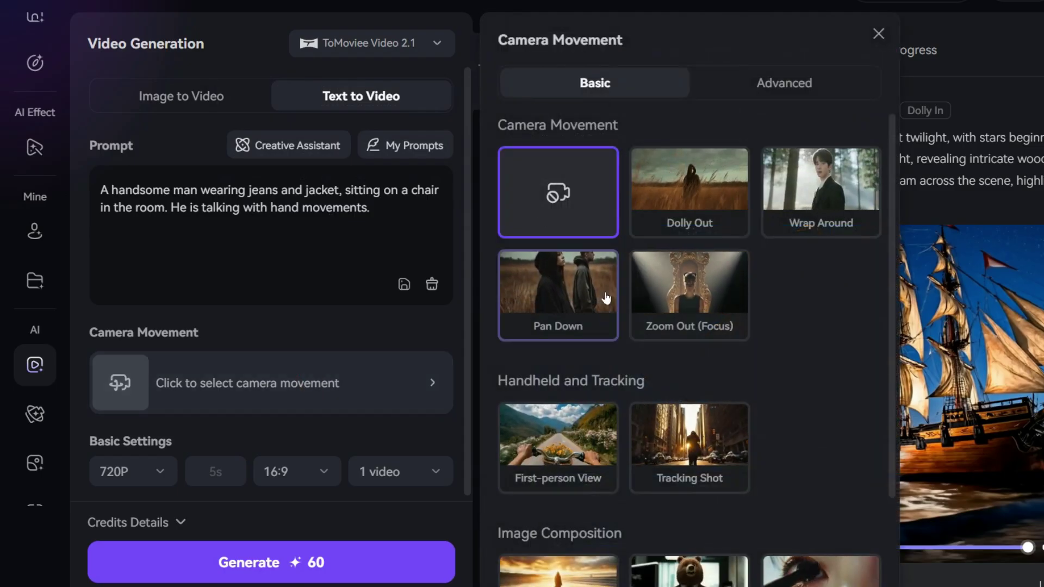
{"action": "scroll", "coordinate": [794, 339], "scroll_direction": "down", "scroll_amount": 3}
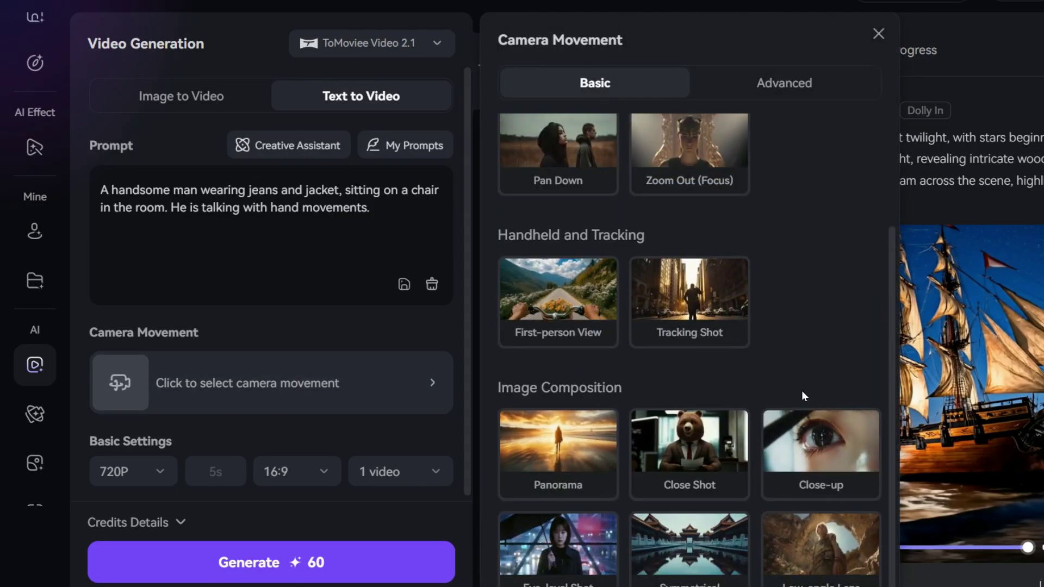
{"action": "left_click", "coordinate": [689, 446]}
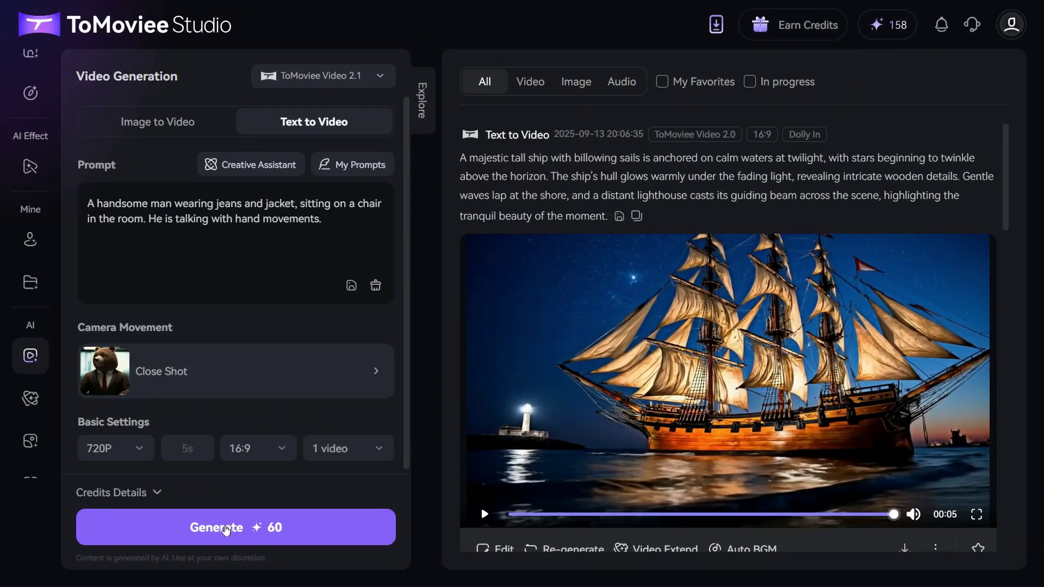
{"action": "left_click", "coordinate": [226, 529]}
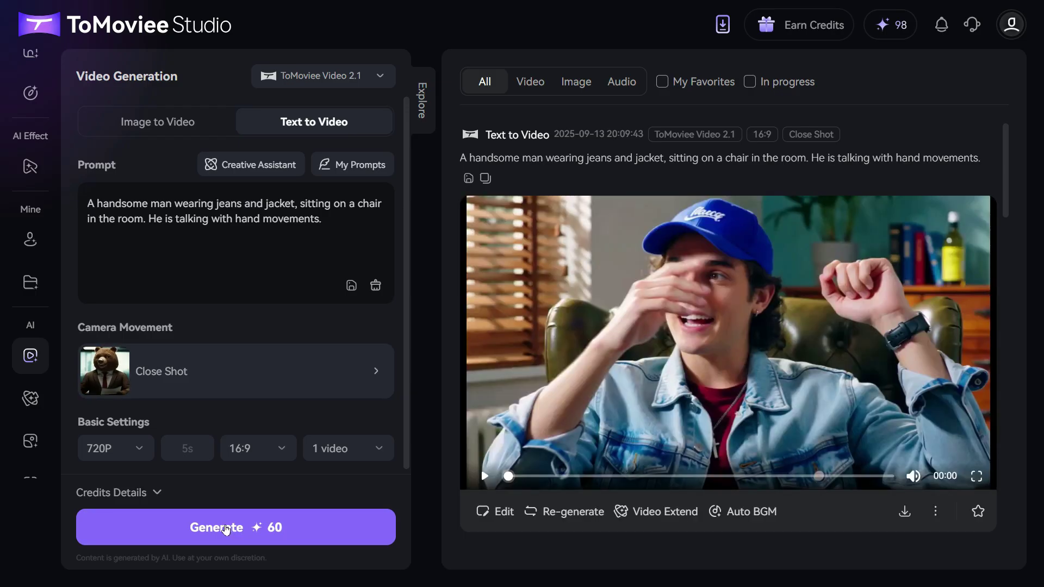
{"action": "left_click", "coordinate": [485, 476]}
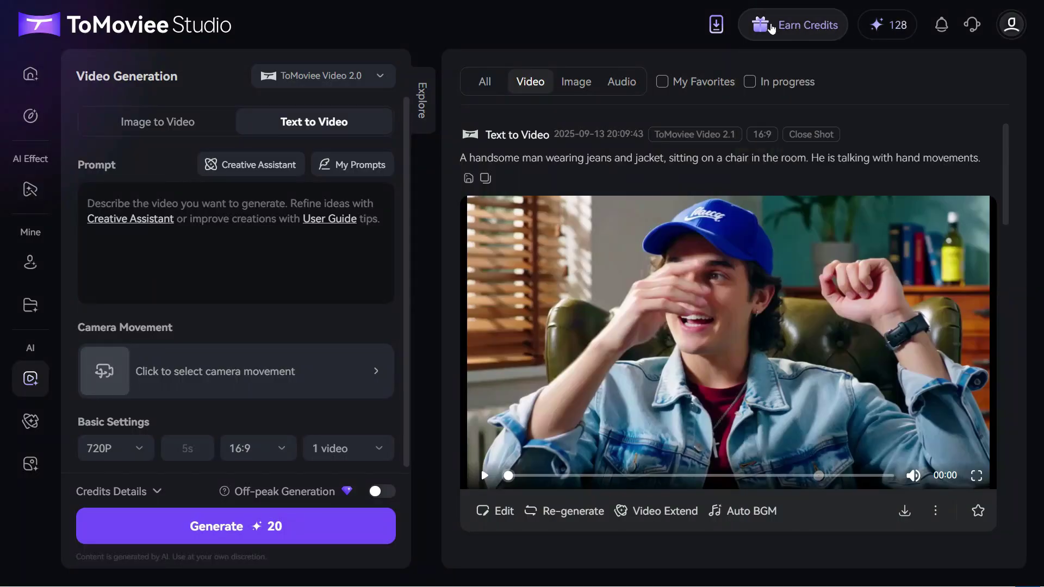
Copy the unique referral link and open it in a Chrome Incognito window, removing the promotional text before the URL
{"action": "left_click", "coordinate": [802, 27]}
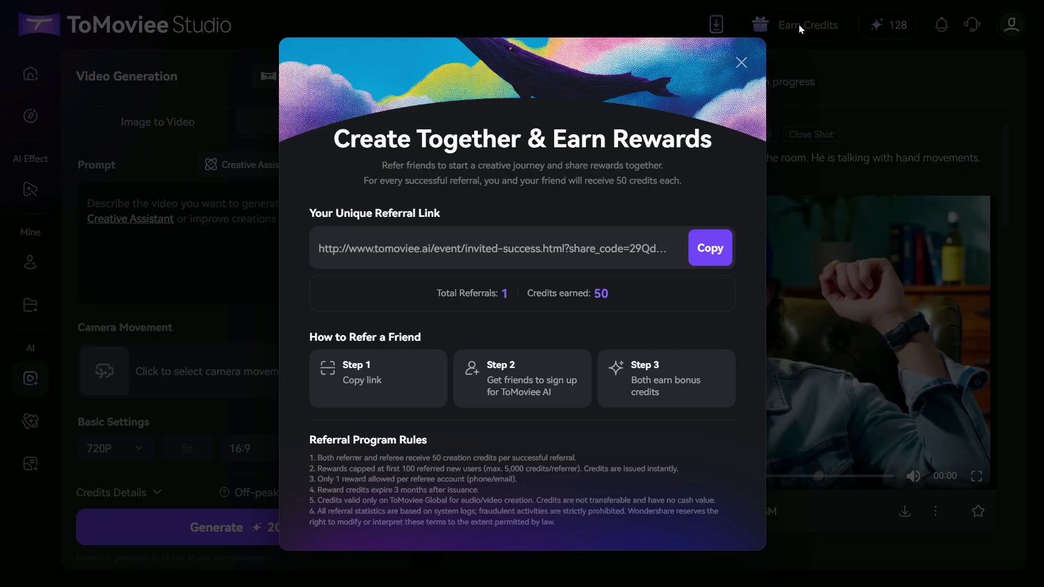
{"action": "left_click", "coordinate": [709, 251]}
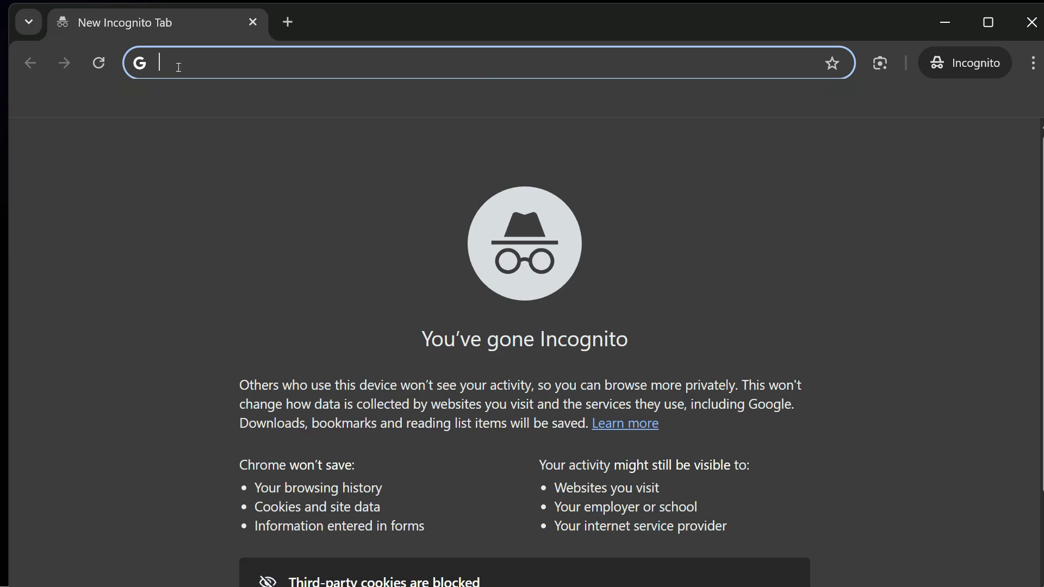
{"action": "key", "text": "ctrl+v"}
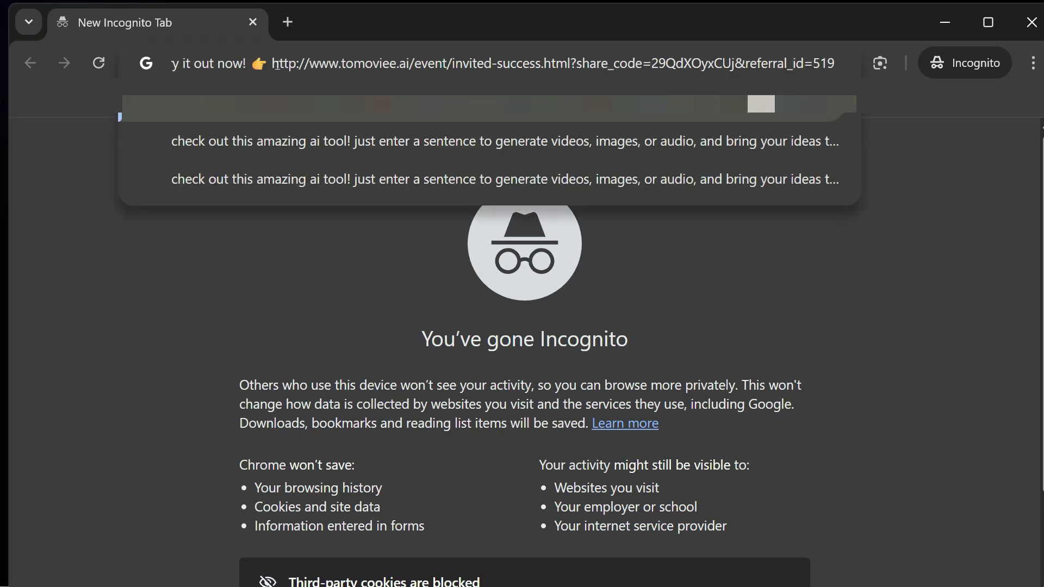
{"action": "left_click_drag", "start_coordinate": [275, 64], "coordinate": [73, 76]}
{"action": "key", "text": "BackSpace"}
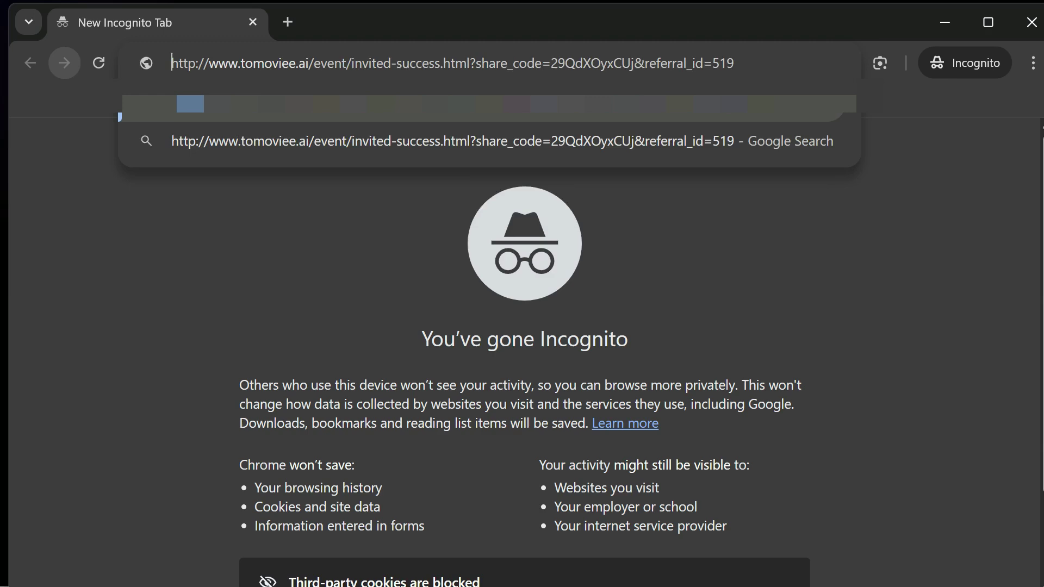
{"action": "key", "text": "Return"}
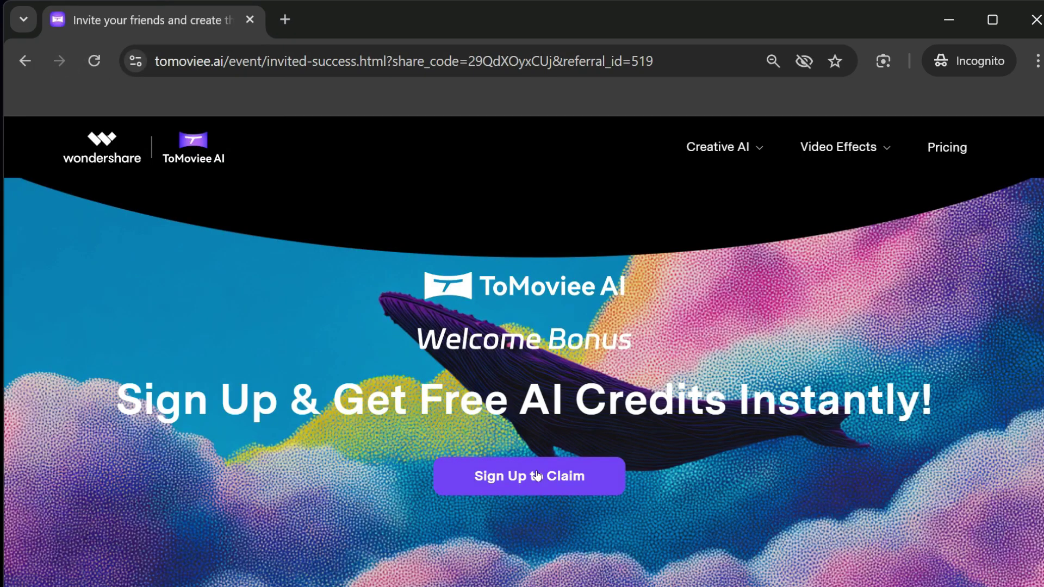
Sign up for the welcome bonus with an e-mail address and submit the e-mailed verification code
{"action": "left_click", "coordinate": [535, 476]}
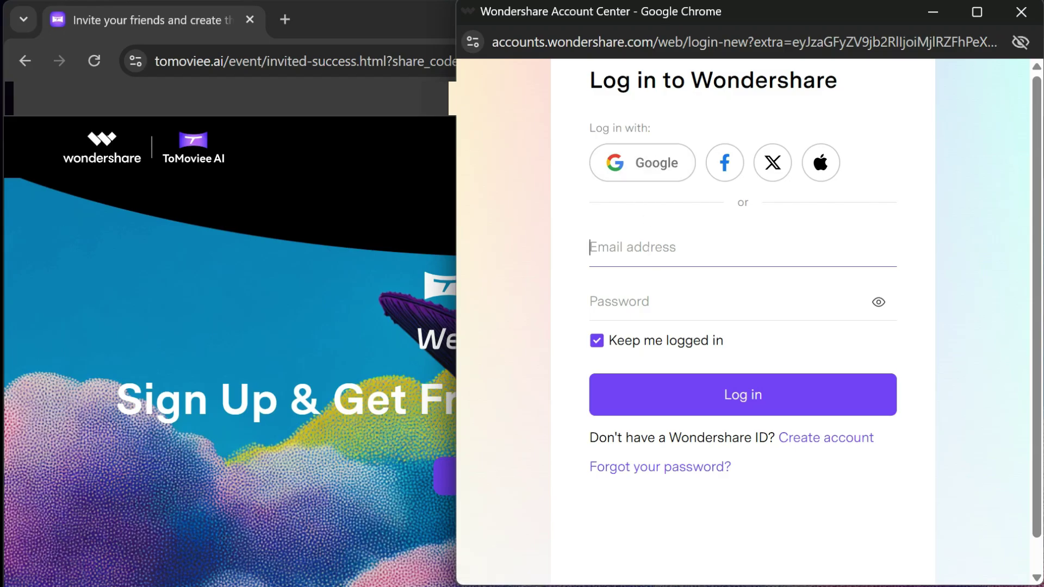
{"action": "left_click", "coordinate": [640, 247]}
{"action": "left_click", "coordinate": [601, 227]}
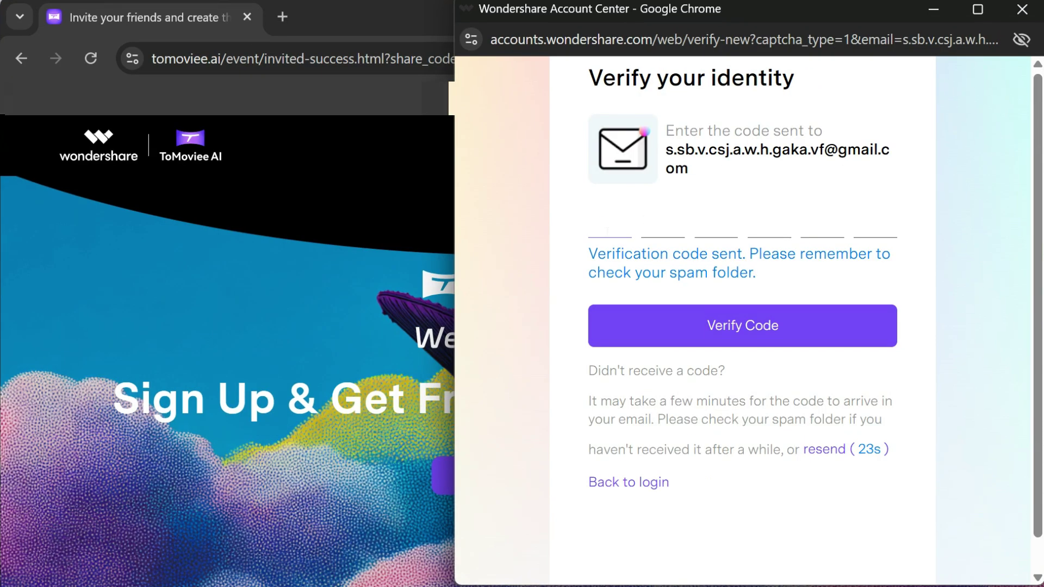
{"action": "key", "text": "ctrl+v"}
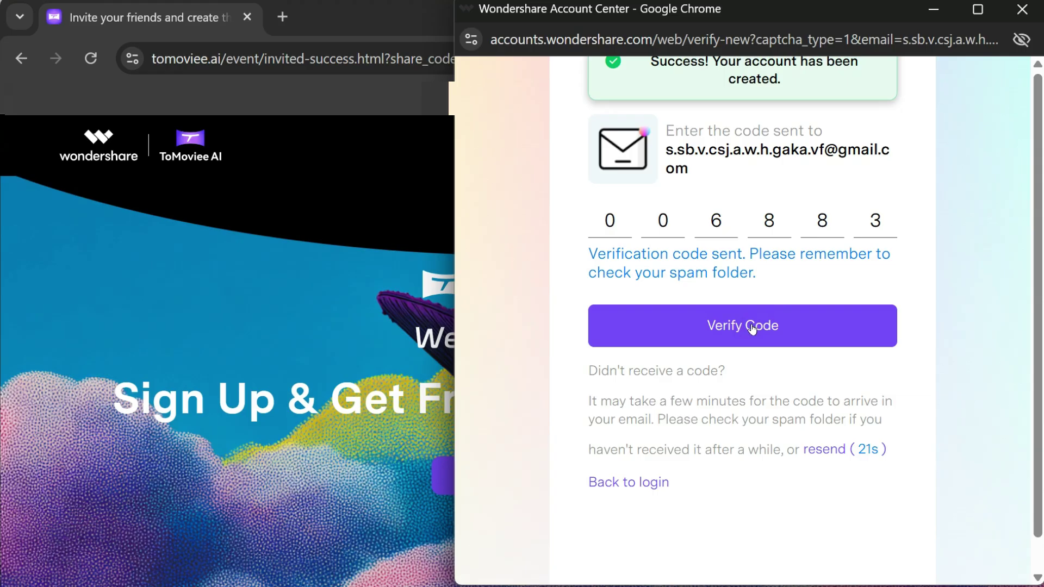
{"action": "left_click", "coordinate": [750, 326]}
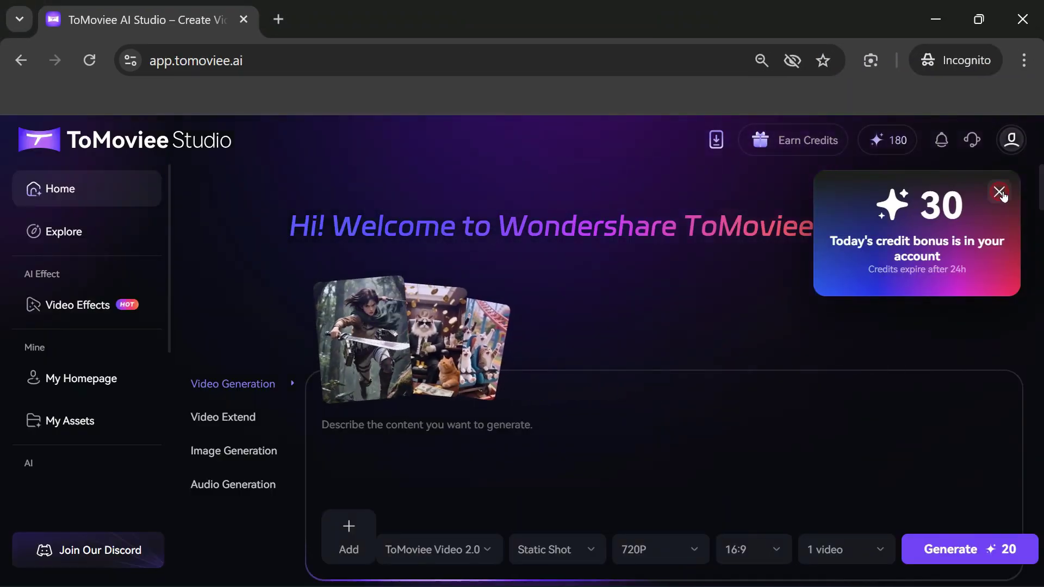
Dismiss the daily credit bonus notice and check the credit balances of the new account and the referring account
{"action": "left_click", "coordinate": [999, 193]}
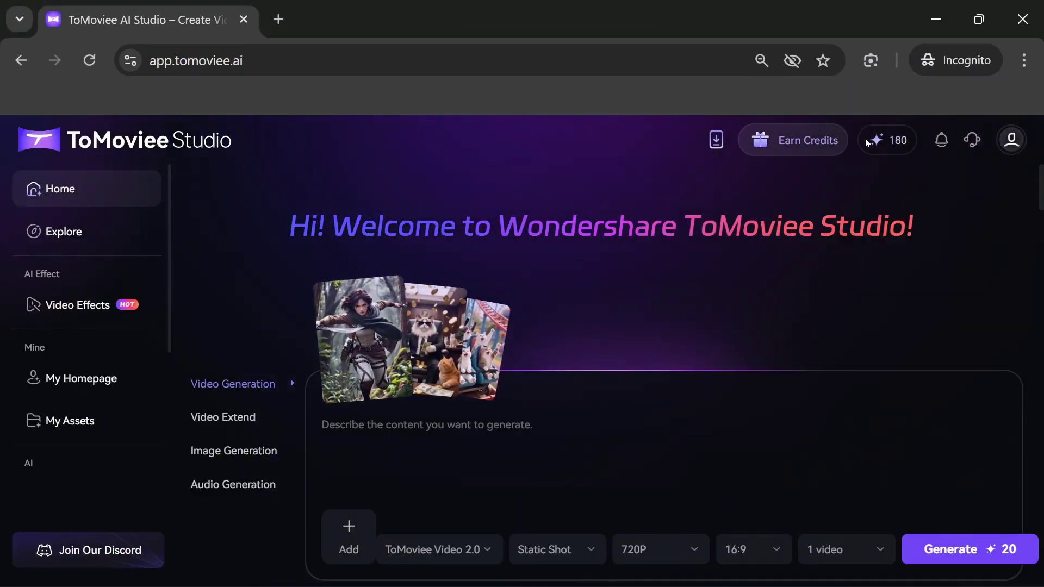
{"action": "left_click", "coordinate": [892, 140]}
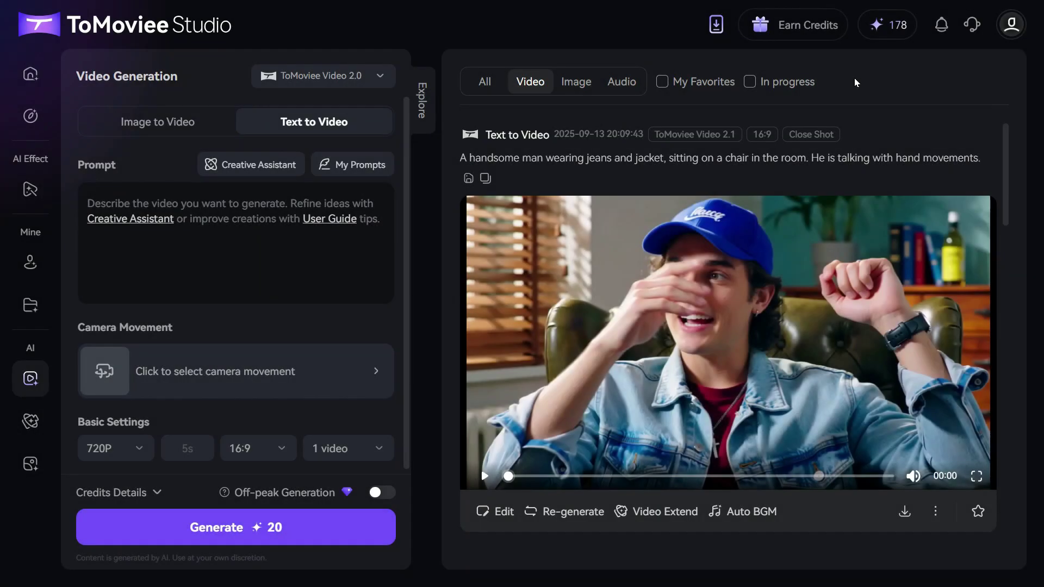
{"action": "mouse_move", "coordinate": [891, 33]}
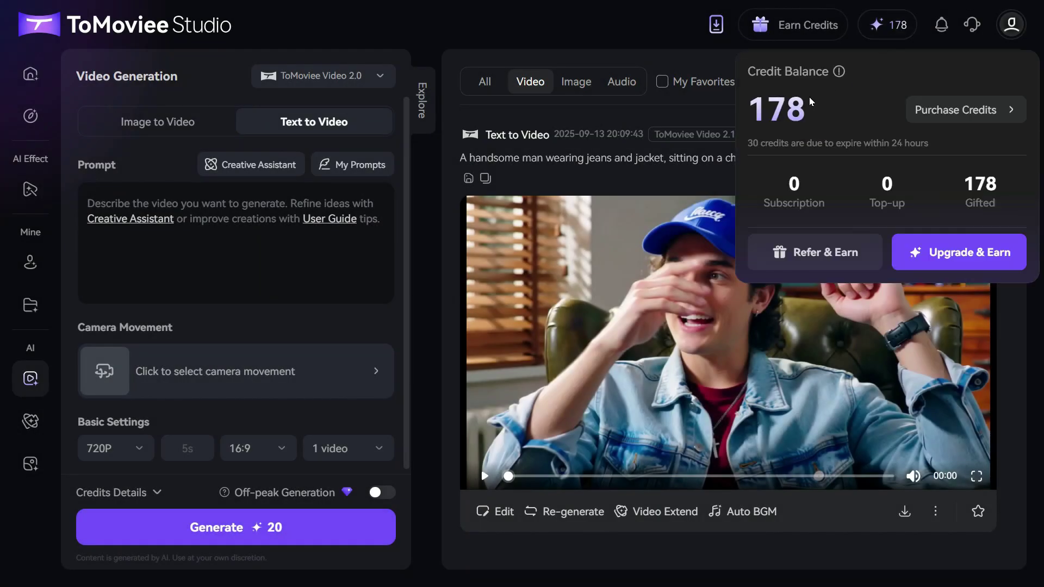
{"action": "left_click", "coordinate": [897, 22]}
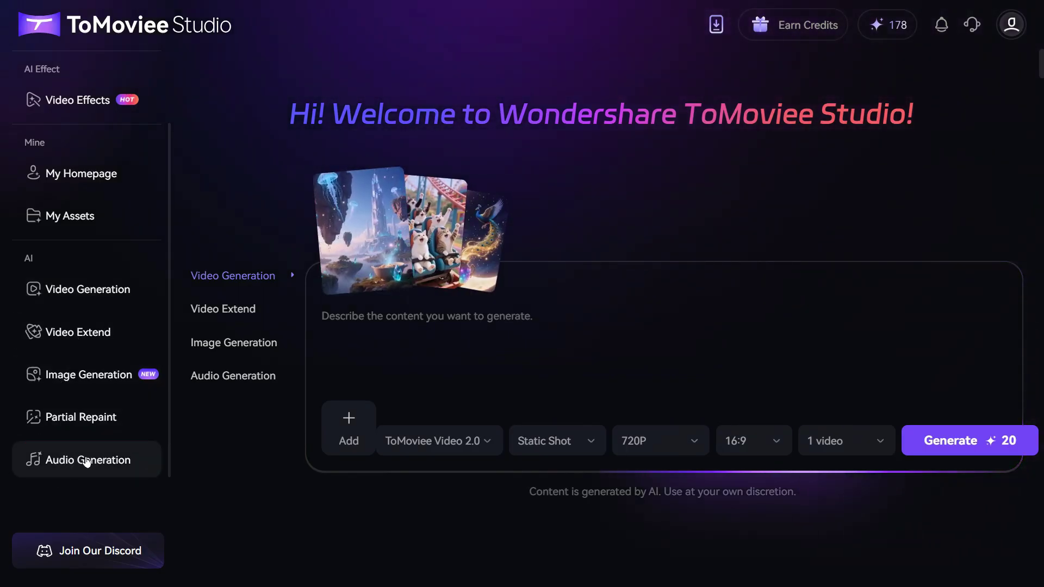
Switch to Text to Sound in Audio Generation and enter the prompt "The sounds of birds chirping"
{"action": "left_click", "coordinate": [90, 460]}
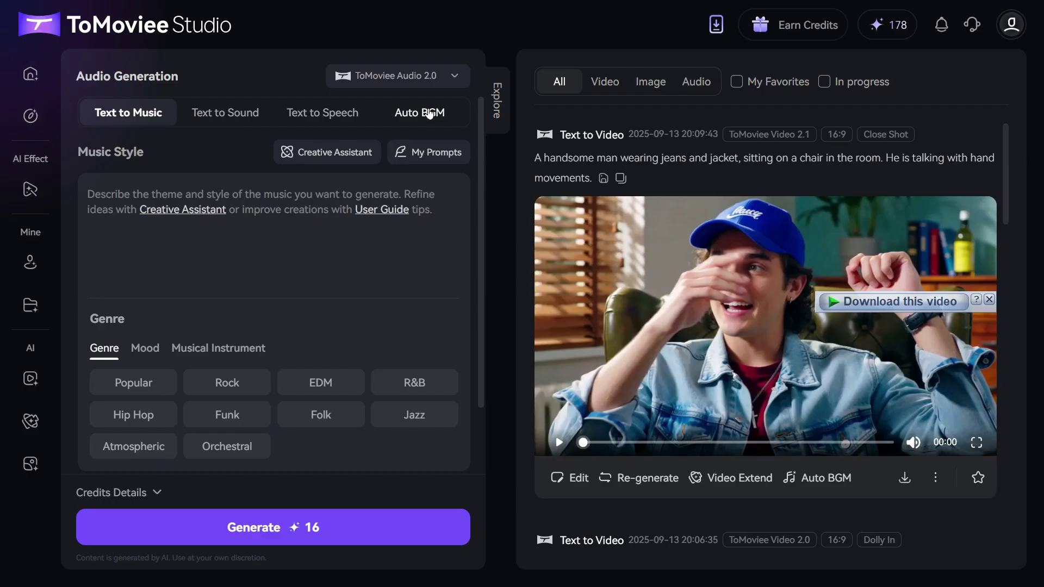
{"action": "left_click", "coordinate": [235, 117]}
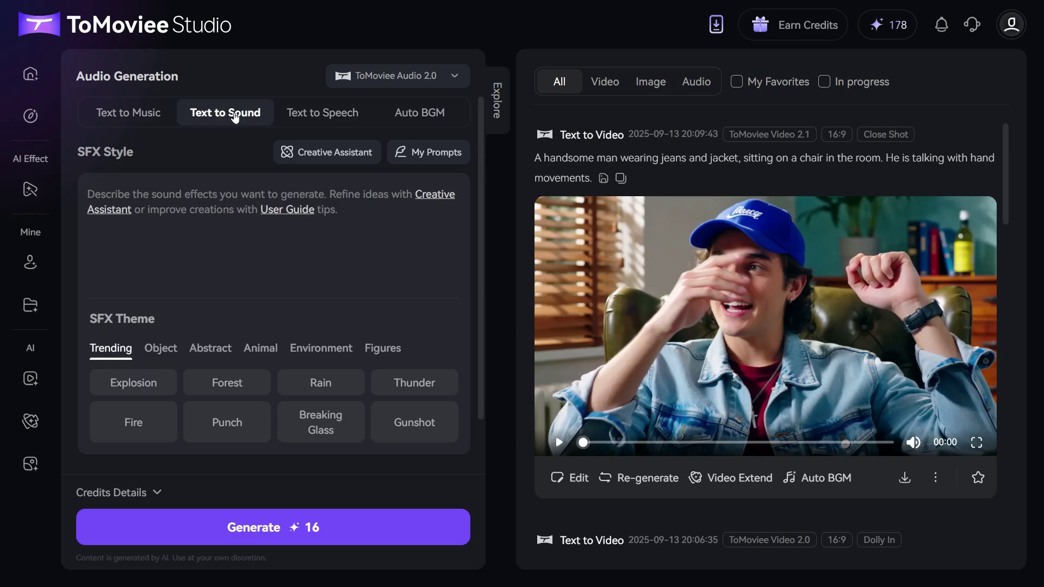
{"action": "left_click", "coordinate": [173, 218]}
{"action": "key", "text": "ctrl+v"}
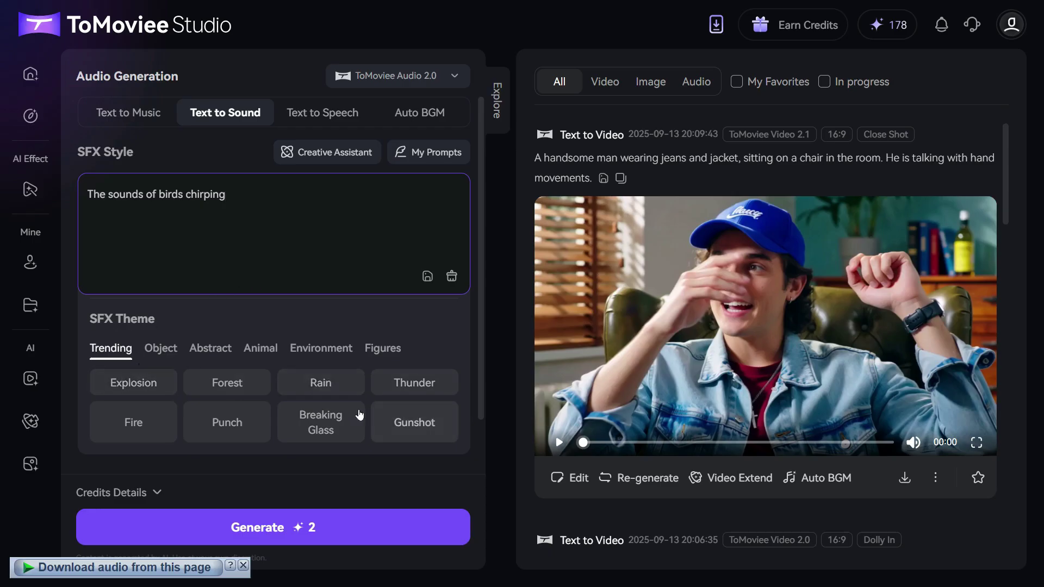
Review the Object, Abstract, Animal, Environment and Figures categories of the SFX themes
{"action": "left_click", "coordinate": [174, 350]}
{"action": "left_click", "coordinate": [221, 350]}
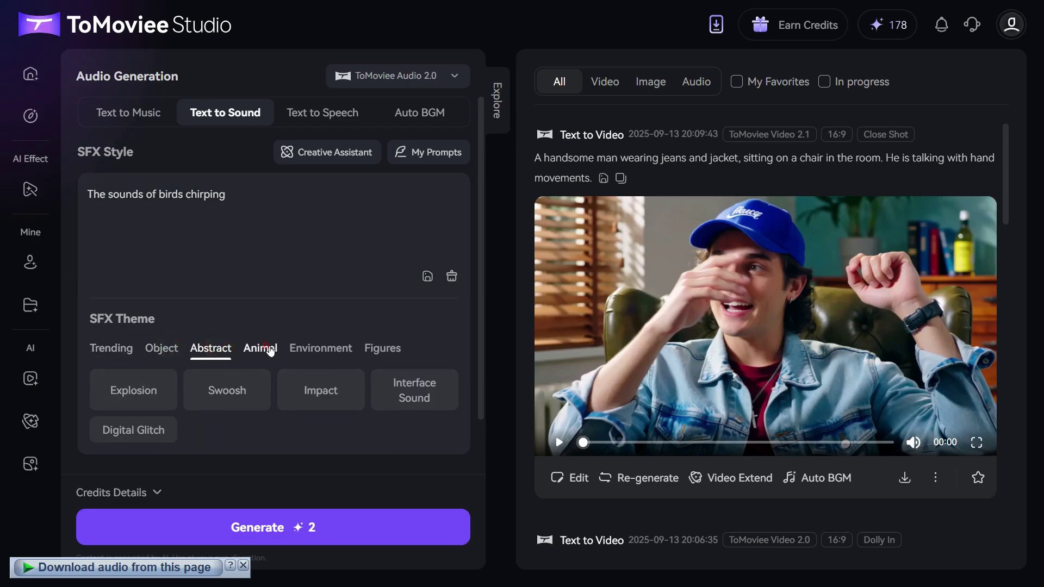
{"action": "left_click", "coordinate": [262, 348]}
{"action": "left_click", "coordinate": [329, 350]}
{"action": "left_click", "coordinate": [389, 349]}
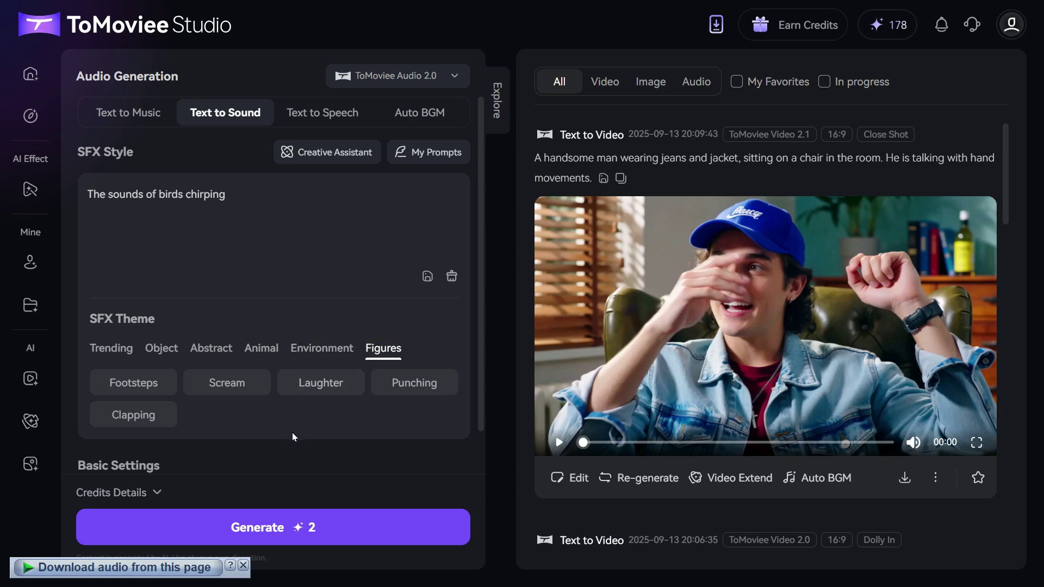
Generate the bird-chirping sound effect with a 5s duration and 1 output, and play the result
{"action": "scroll", "coordinate": [291, 432], "scroll_direction": "down", "scroll_amount": 1}
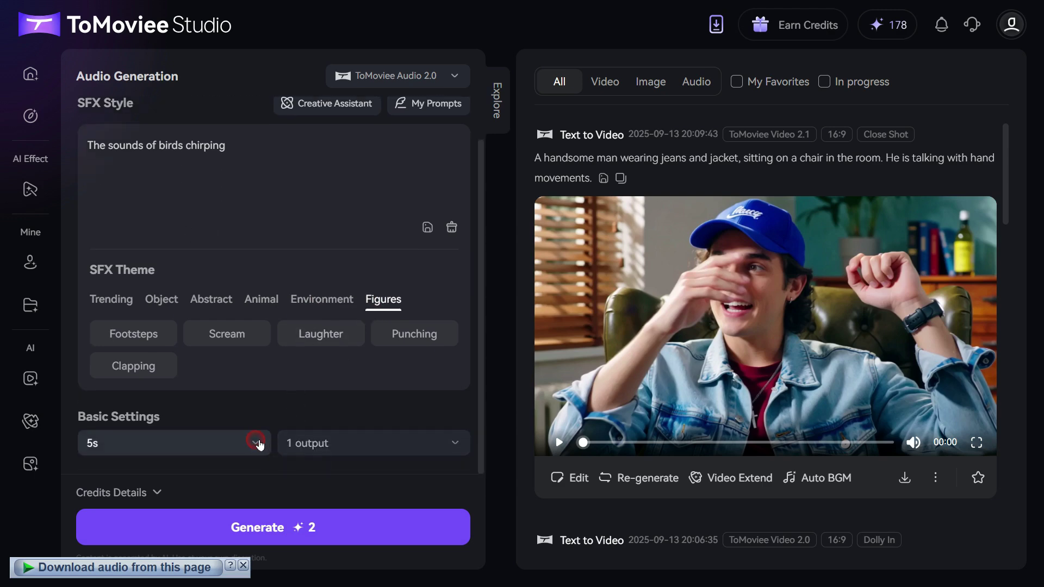
{"action": "left_click", "coordinate": [257, 443]}
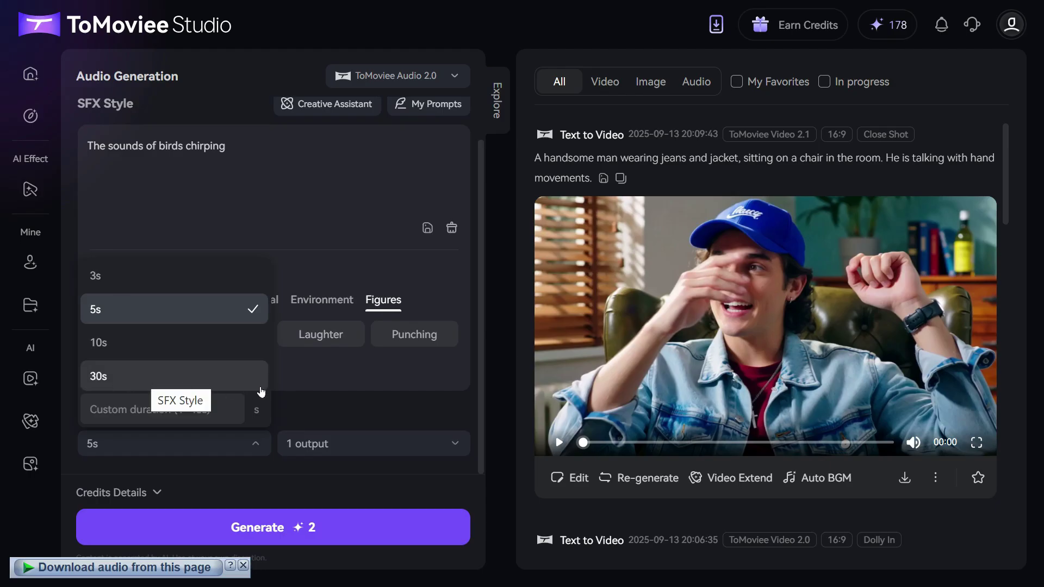
{"action": "left_click", "coordinate": [333, 403]}
{"action": "left_click", "coordinate": [457, 440]}
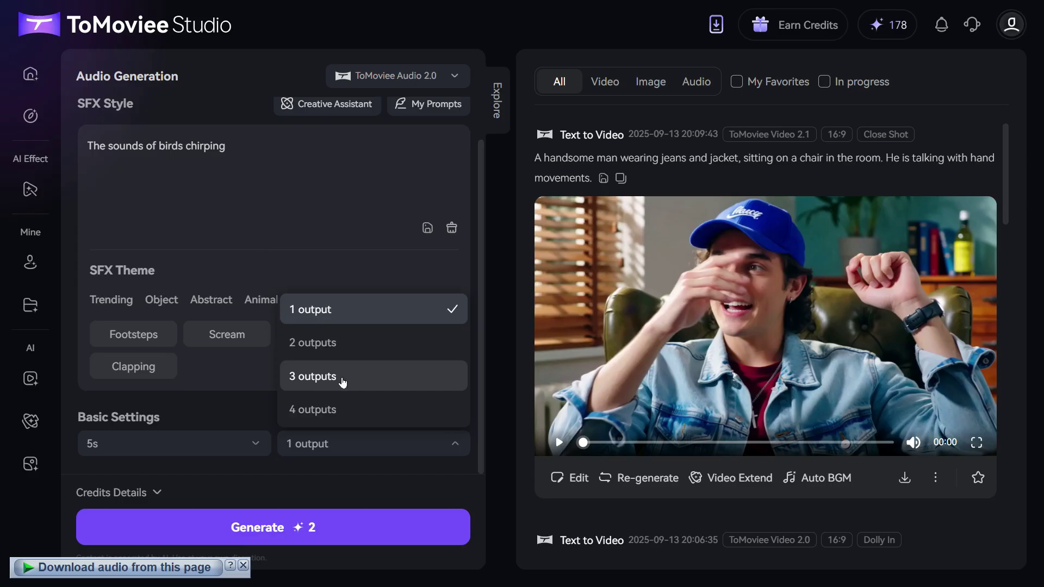
{"action": "left_click", "coordinate": [335, 318]}
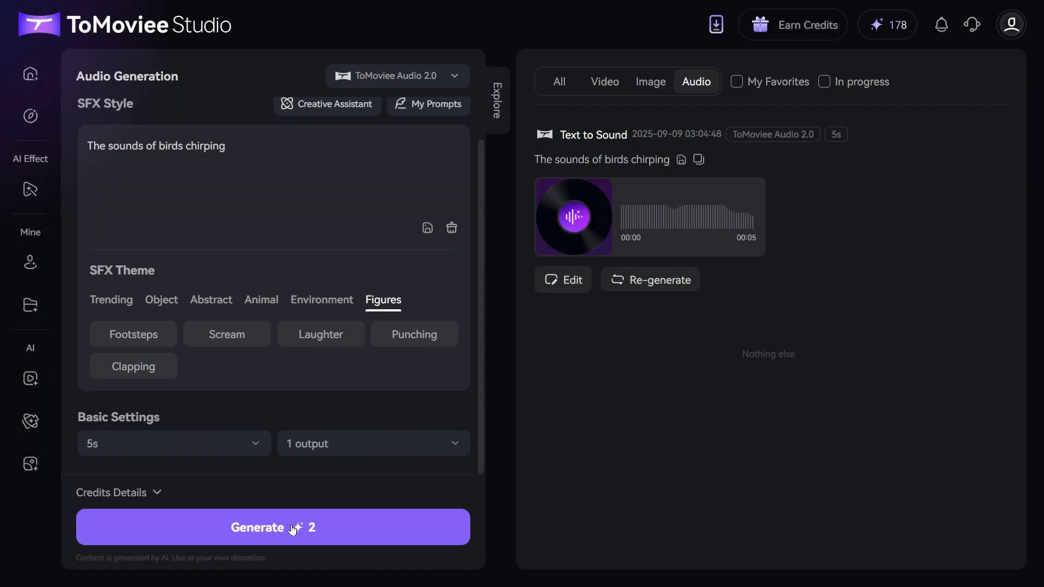
{"action": "left_click", "coordinate": [574, 223]}
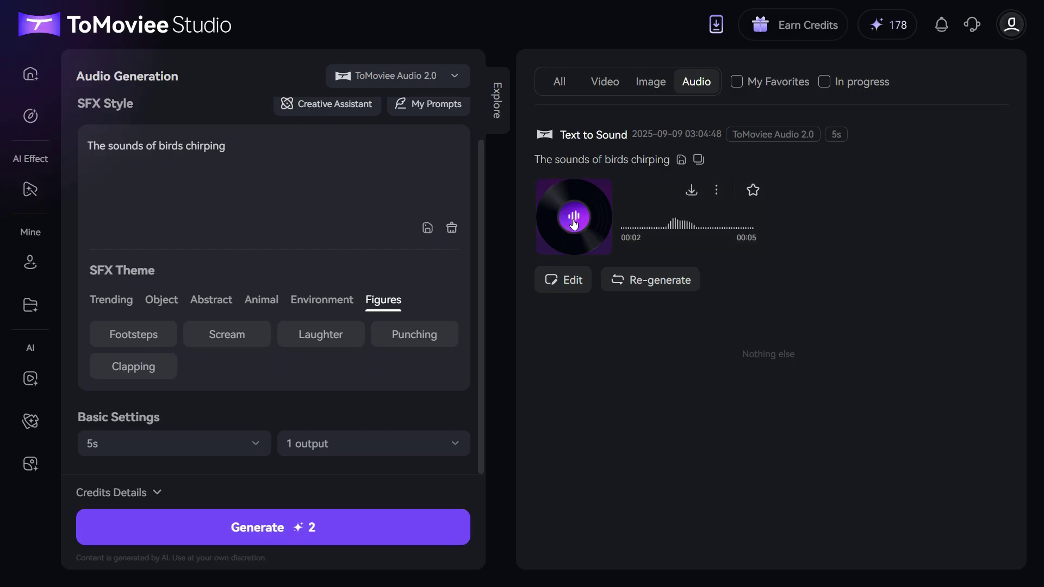